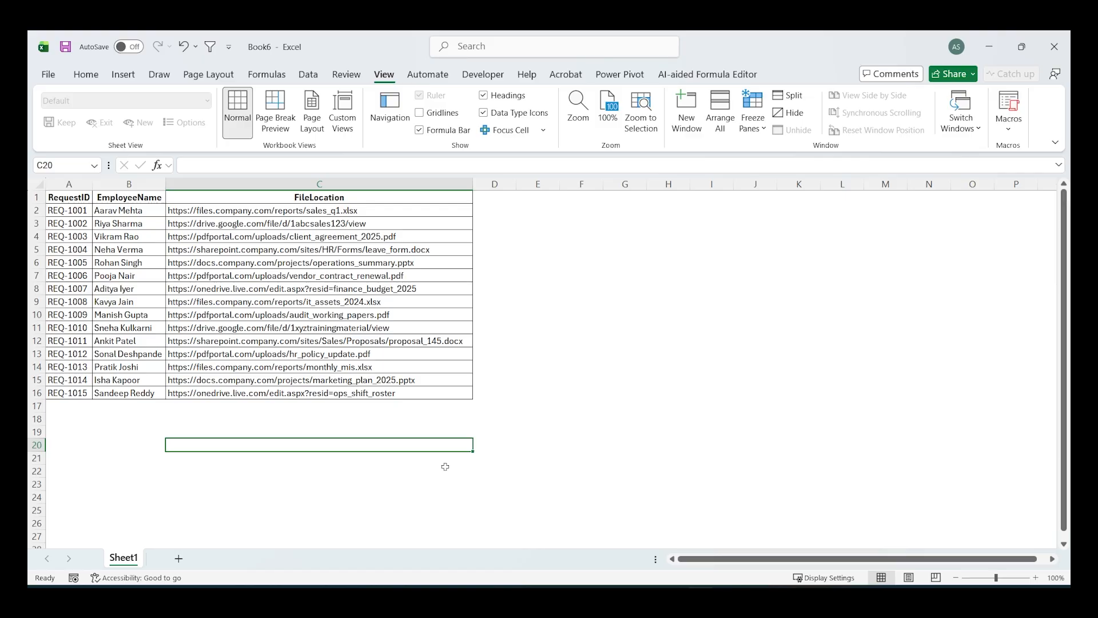
- Examine the RequestID, EmployeeName and FileLocation columns, including the domains in the first few file links
drag(79, 211, 77, 354)
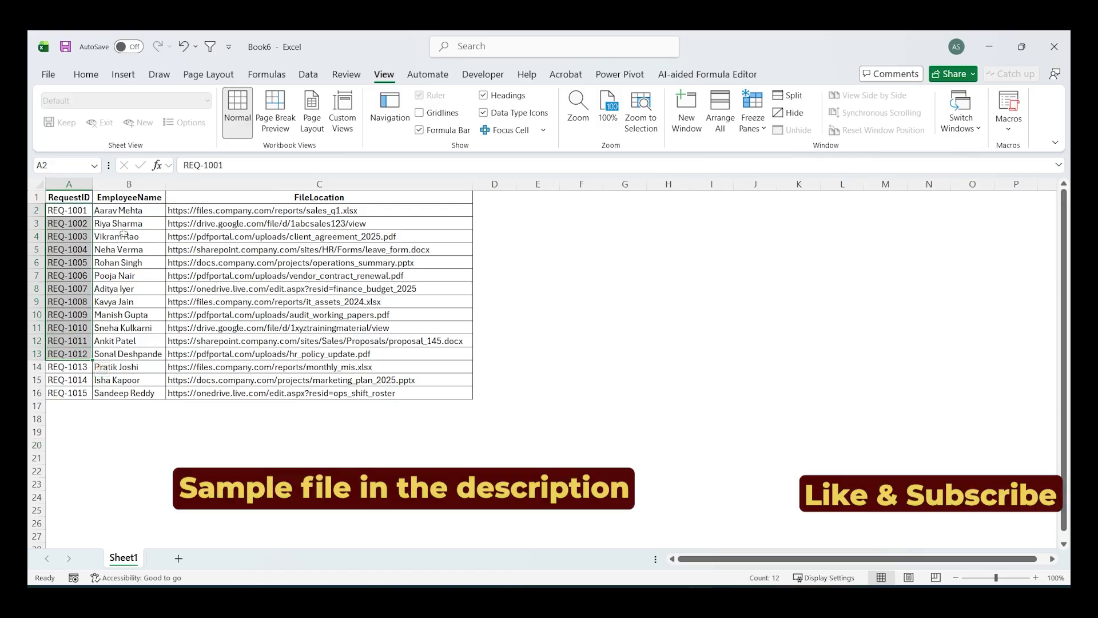
drag(124, 212, 125, 379)
drag(222, 212, 226, 366)
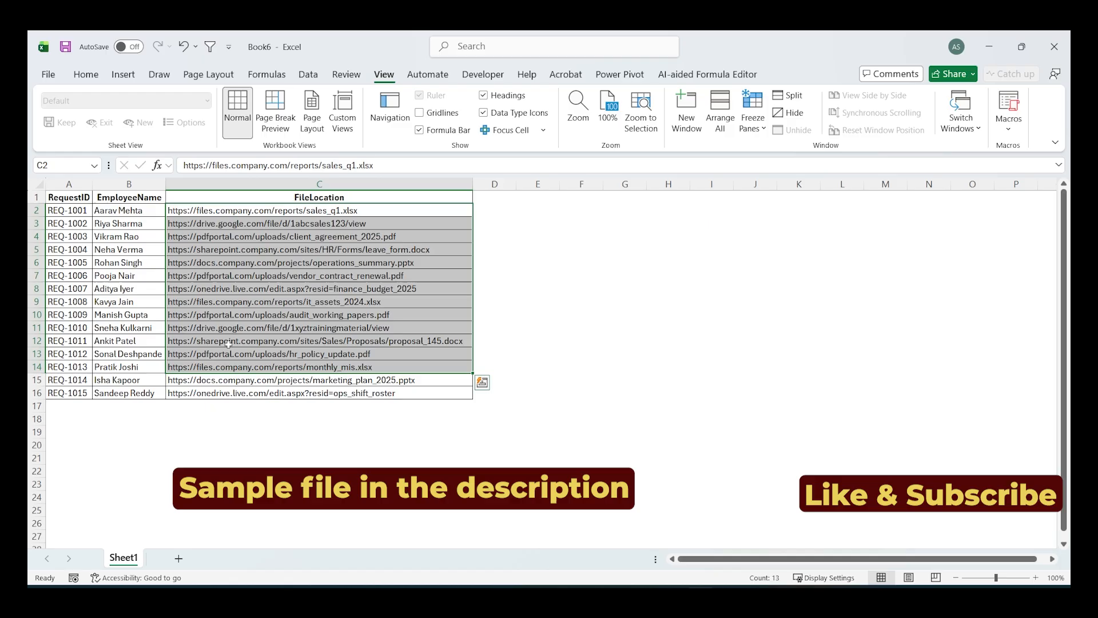
click(226, 212)
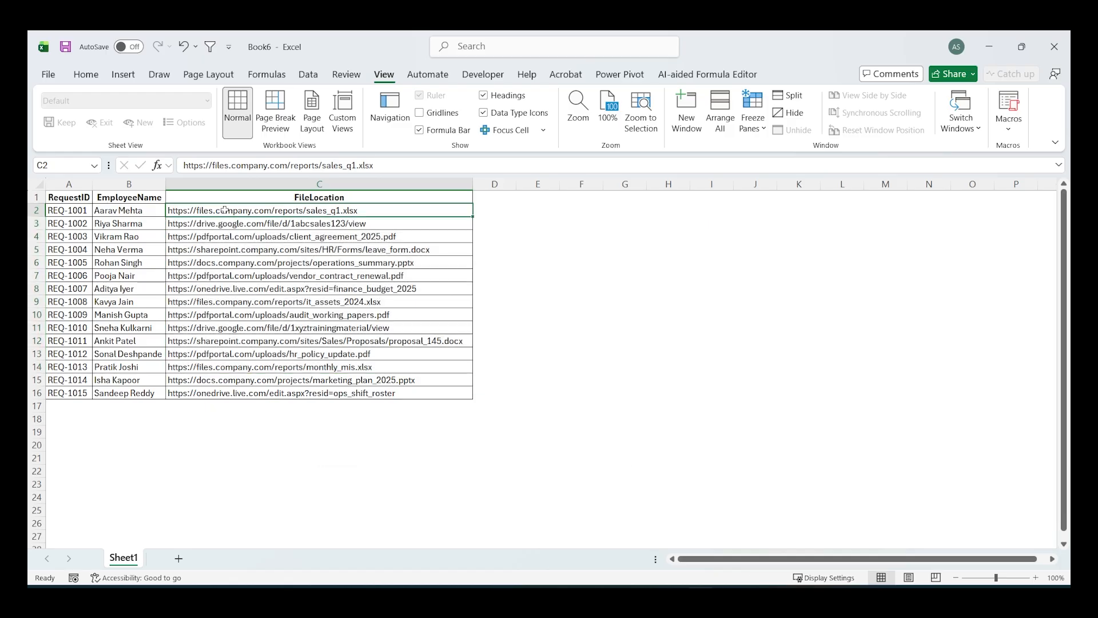
click(234, 222)
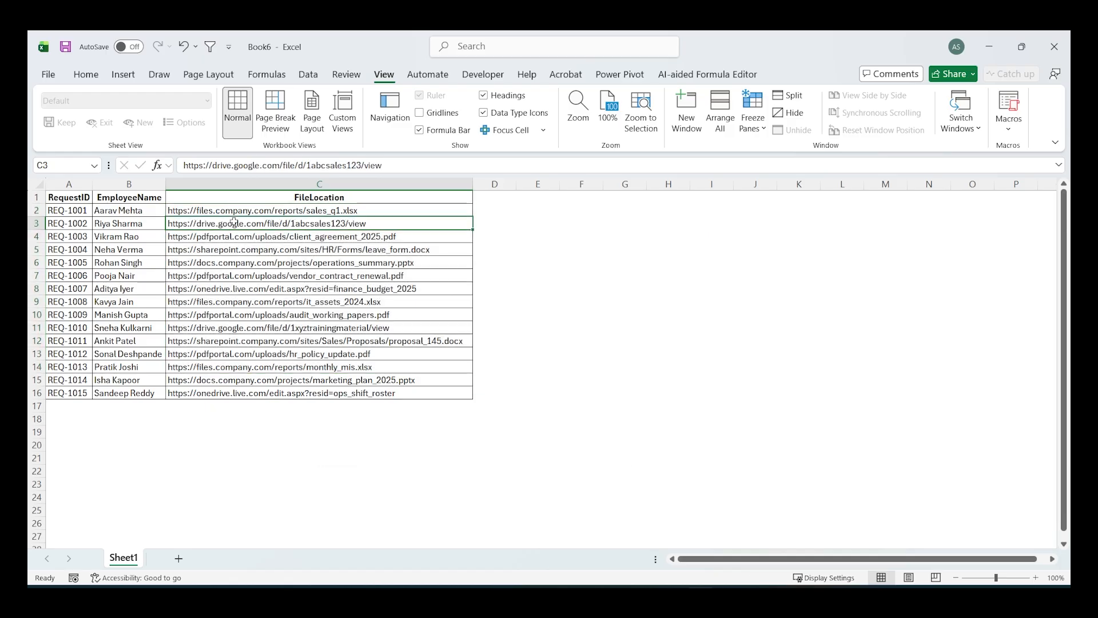
click(234, 238)
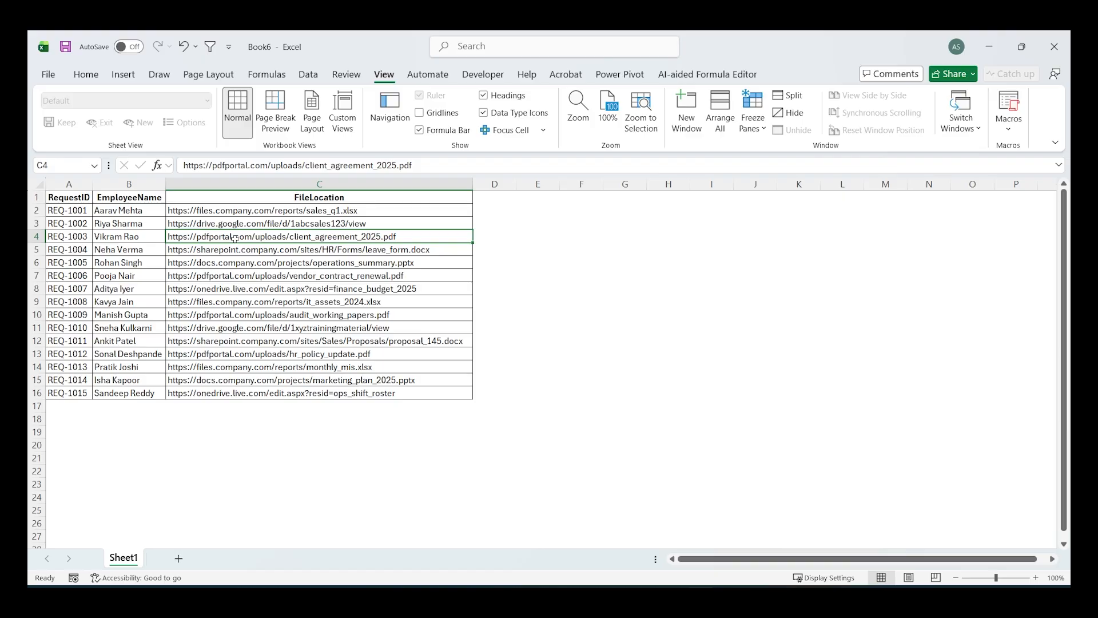
drag(69, 211, 69, 382)
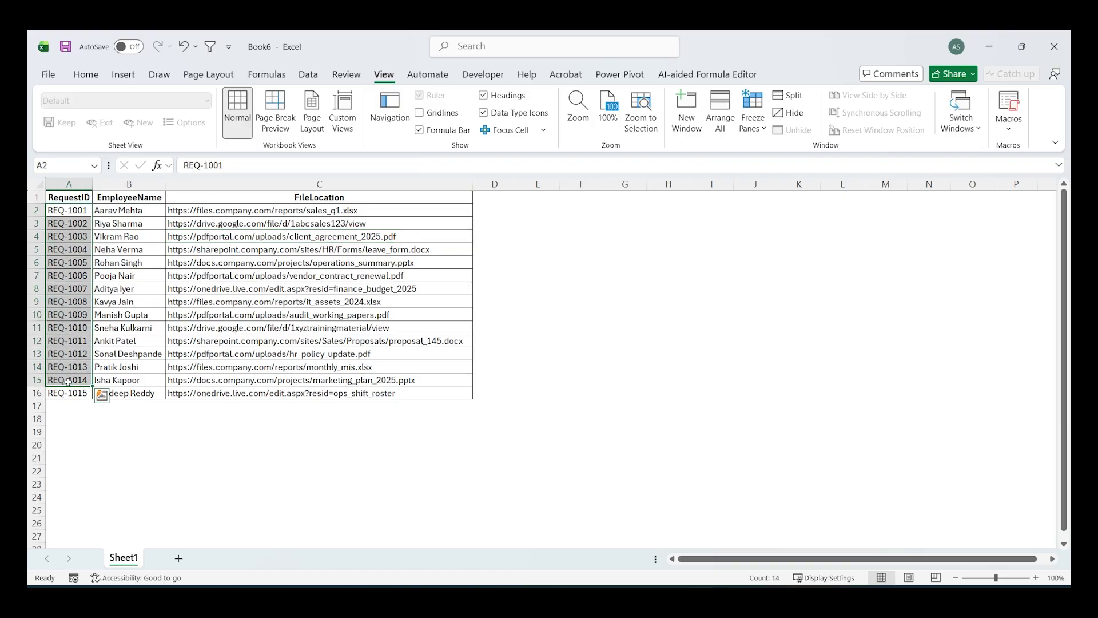
click(237, 237)
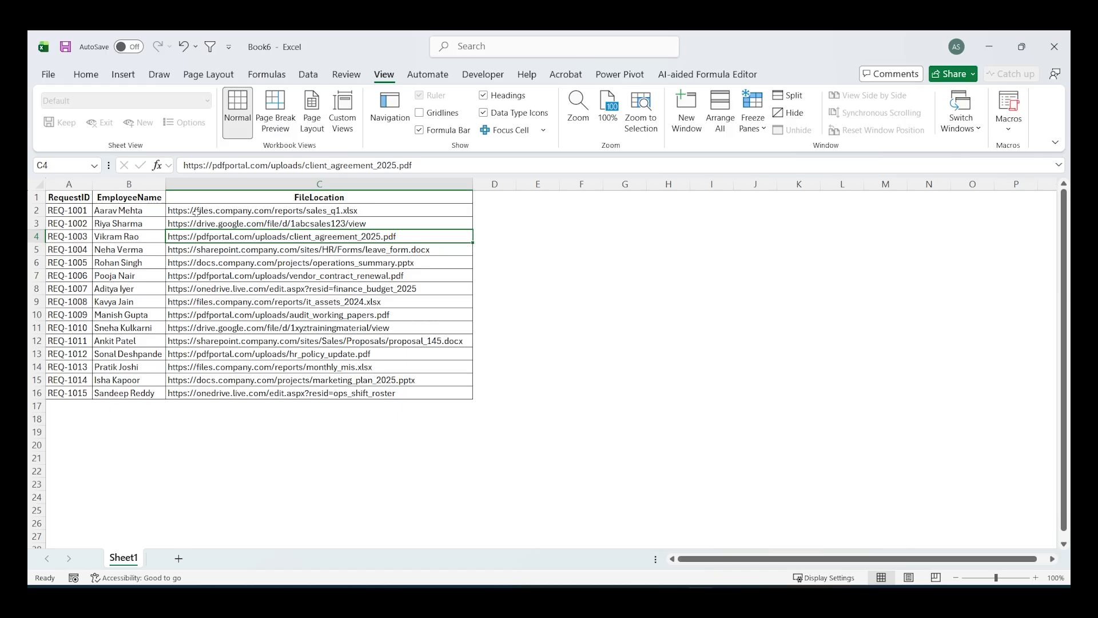
- Enter =TEXTAFTER(C2:C16,"//") in D2 to extract the part of each file location after the double slash
click(493, 210)
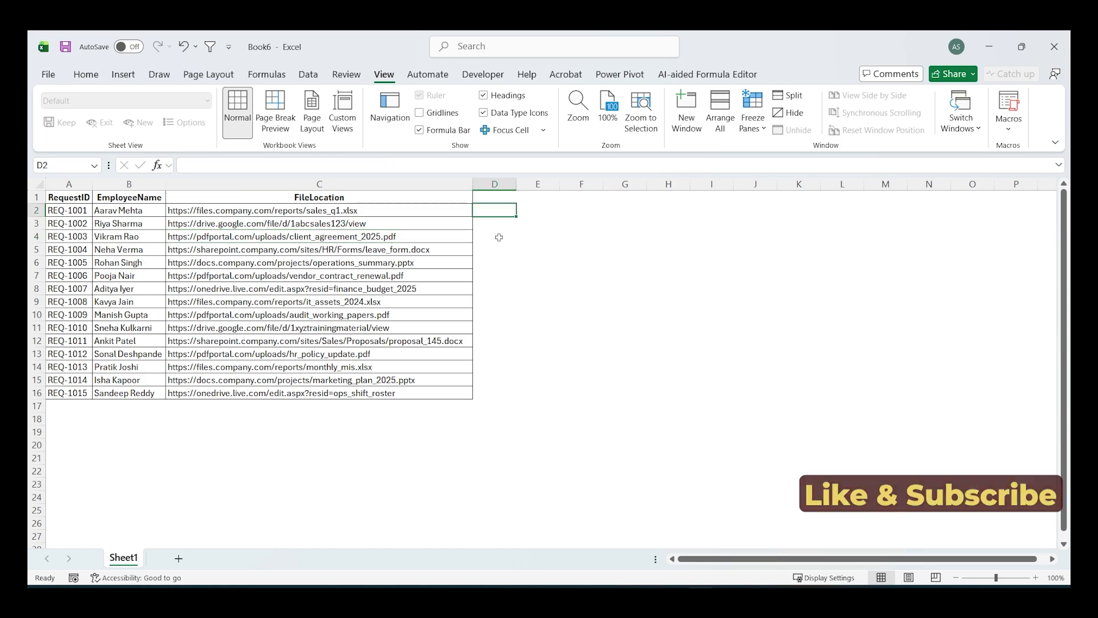
text(=textaft)
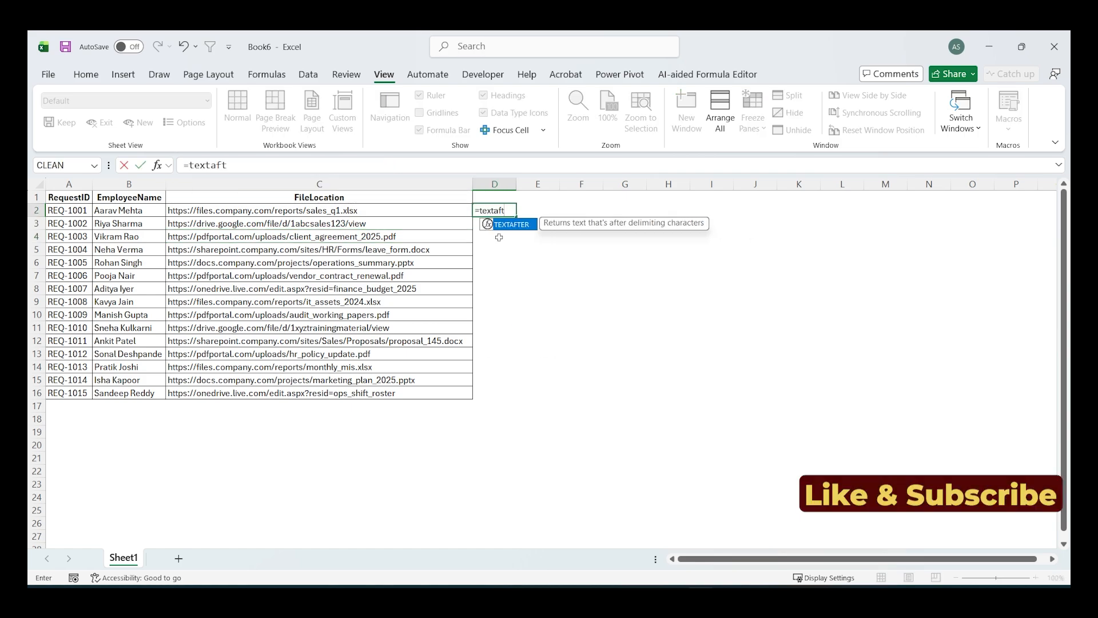
key(Tab)
drag(315, 210, 314, 395)
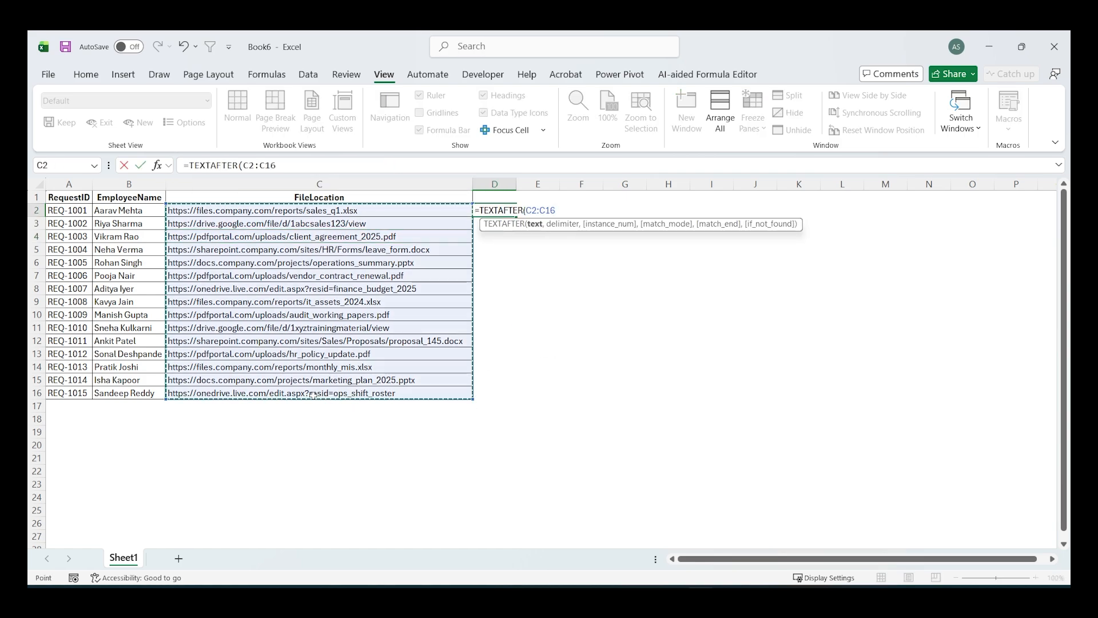
text(,)
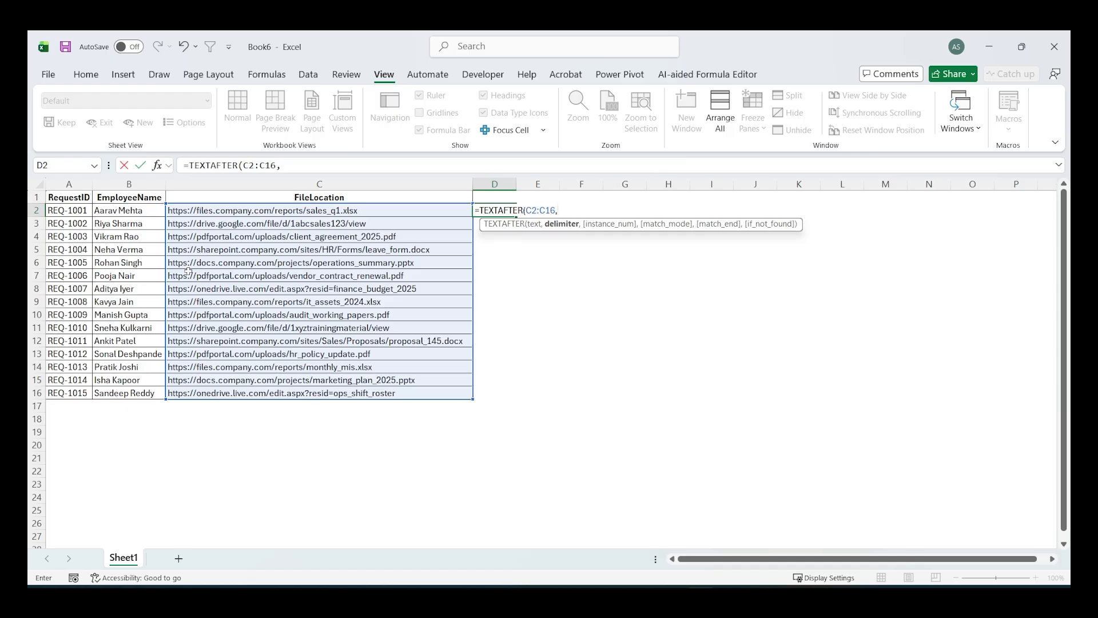
text("//"))
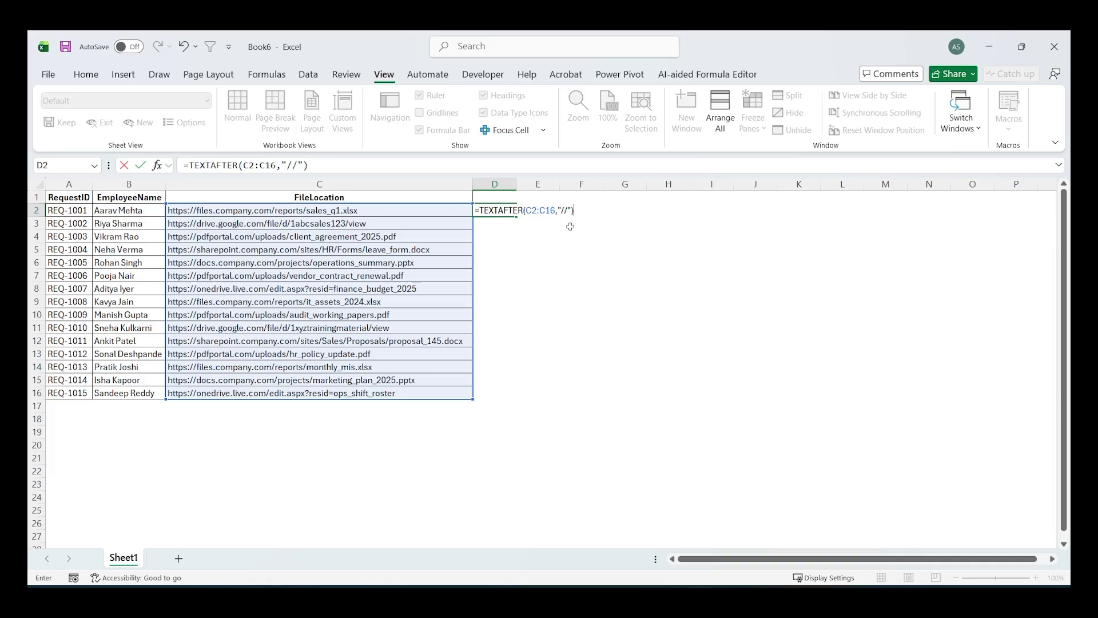
key(Return)
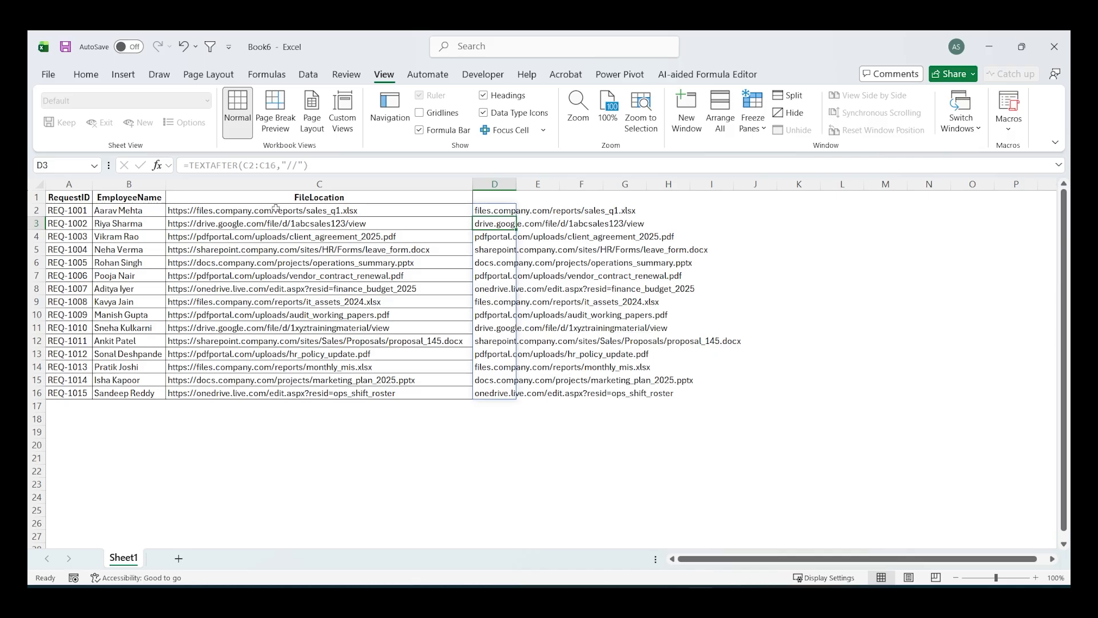
- Wrap the D2 formula in TEXTBEFORE with "/" as the delimiter to keep only each link's domain, and review the spilled list
double_click(494, 209)
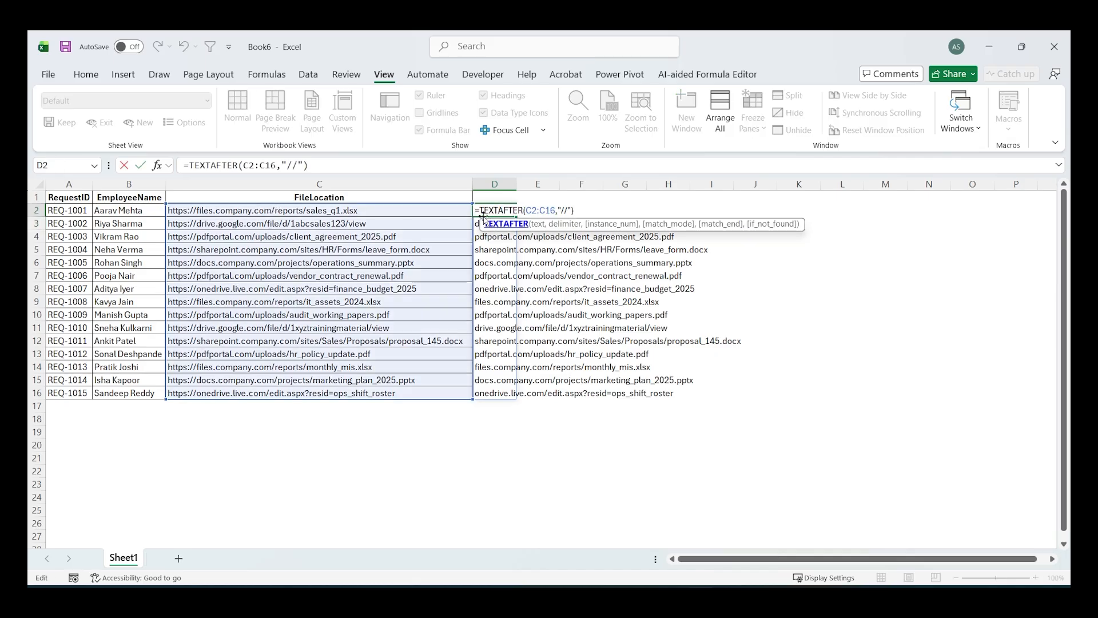
text(TEXTBEFORE()
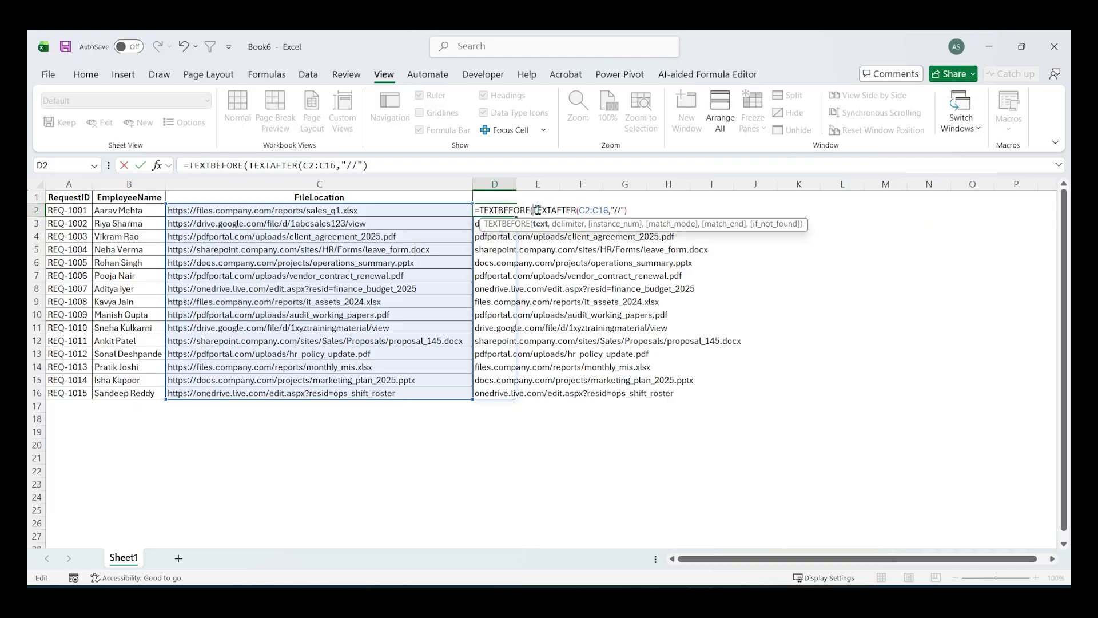
click(639, 208)
text(,)
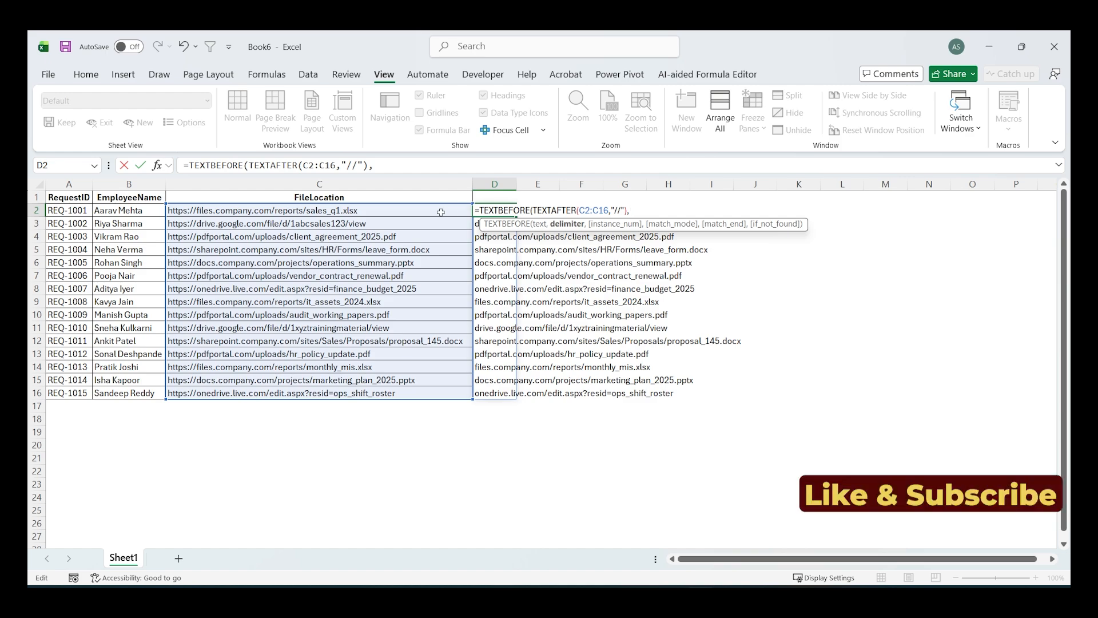
text("/")
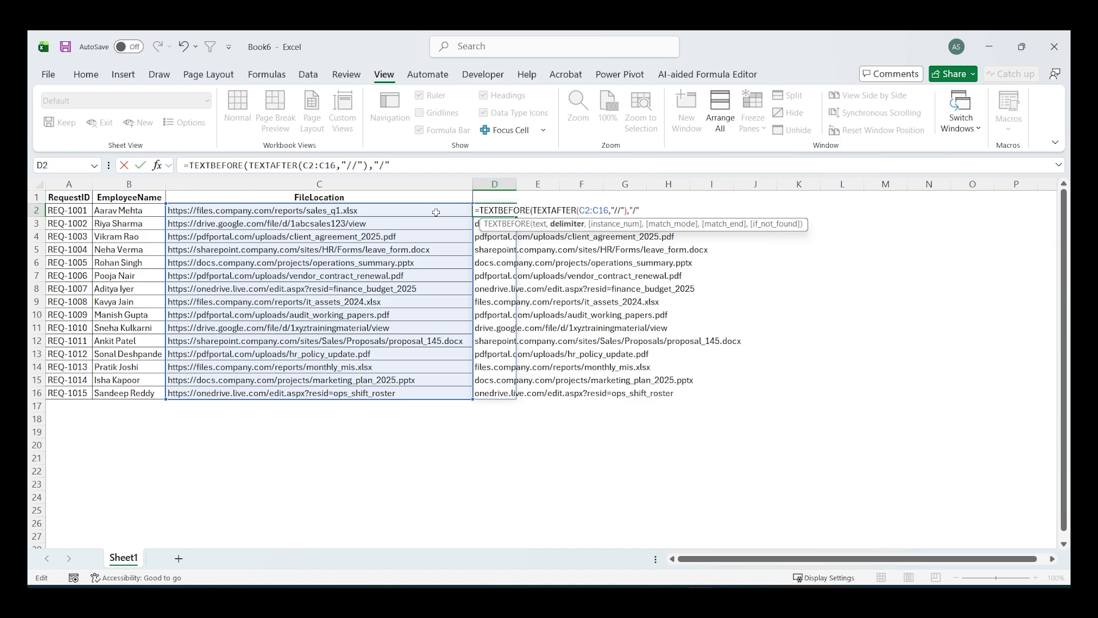
text())
key(Return)
drag(495, 211, 493, 394)
click(497, 249)
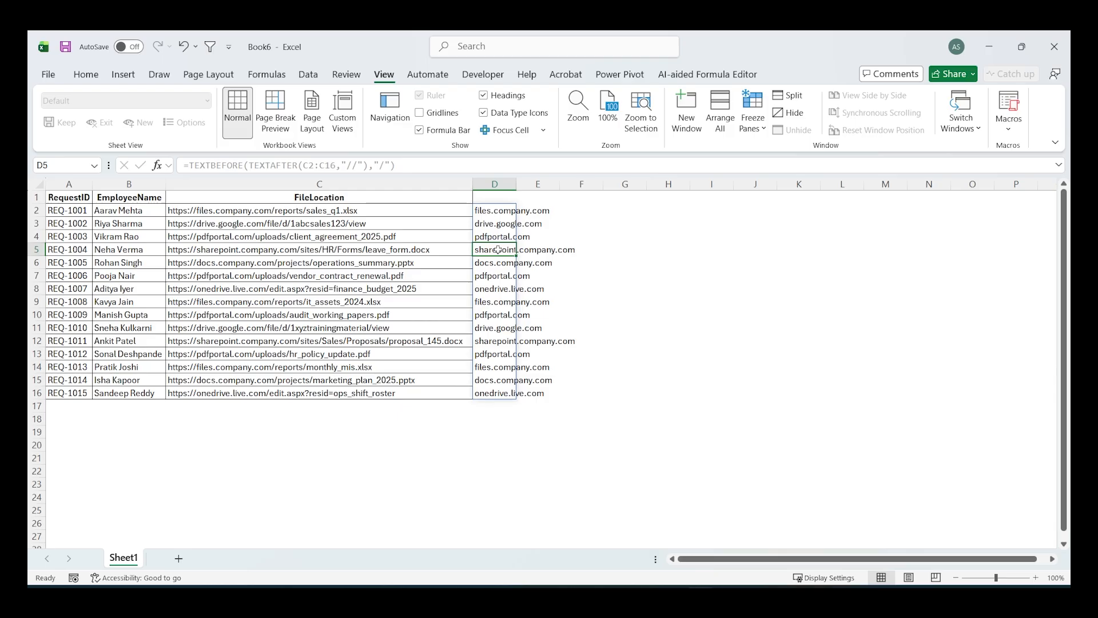
- Append ="pdfportal.com" to the D2 formula as a domain test and check the matching rows against their file locations
double_click(493, 212)
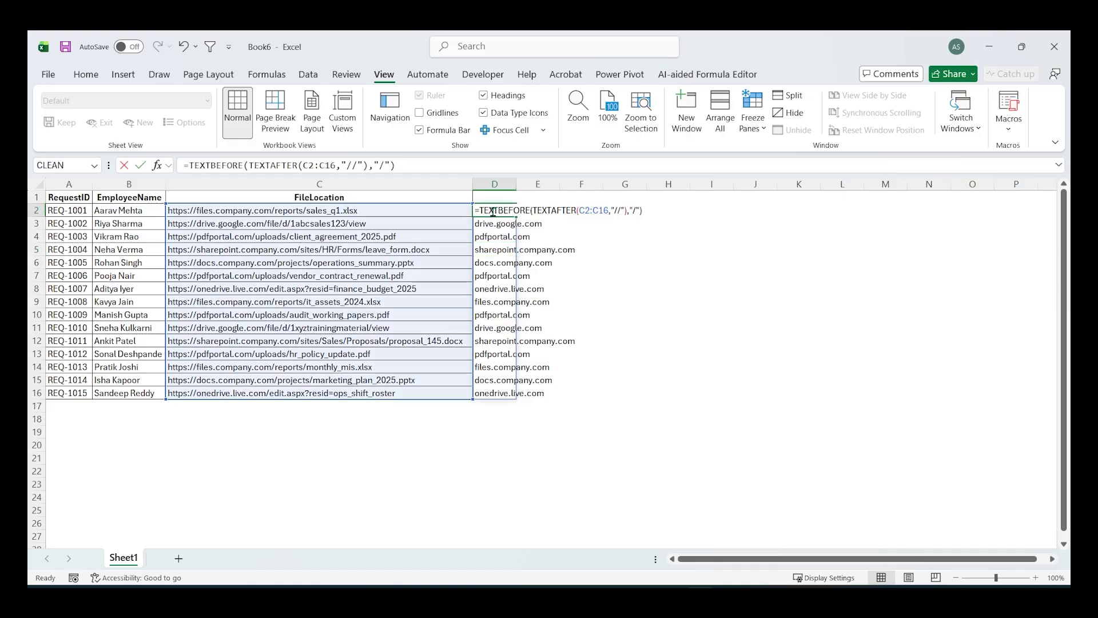
click(644, 211)
text(=)
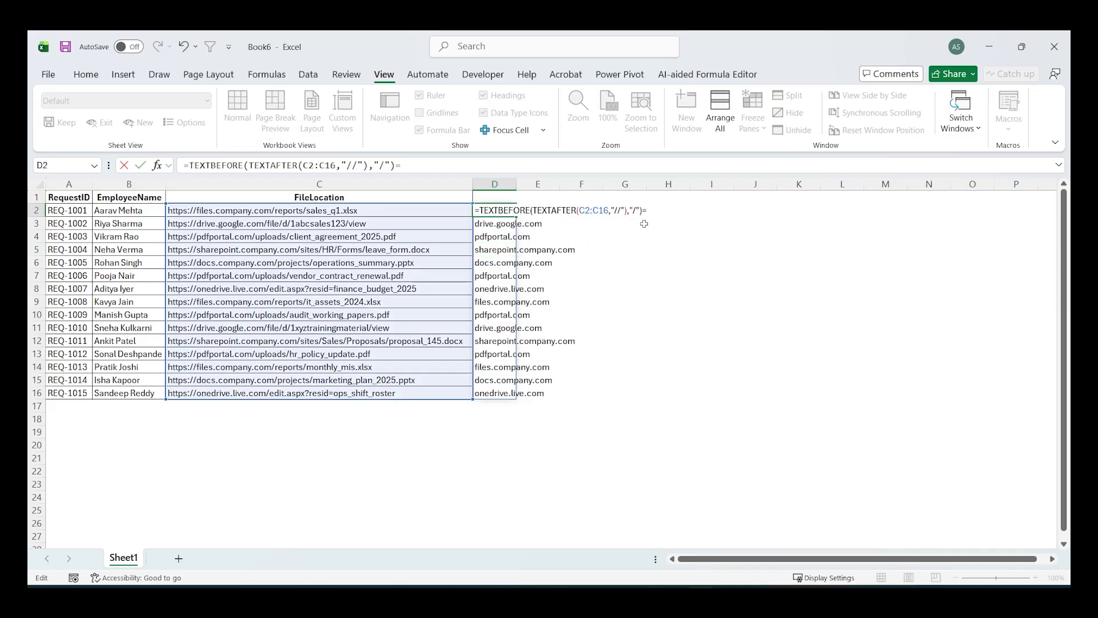
text("pdfportal.c)
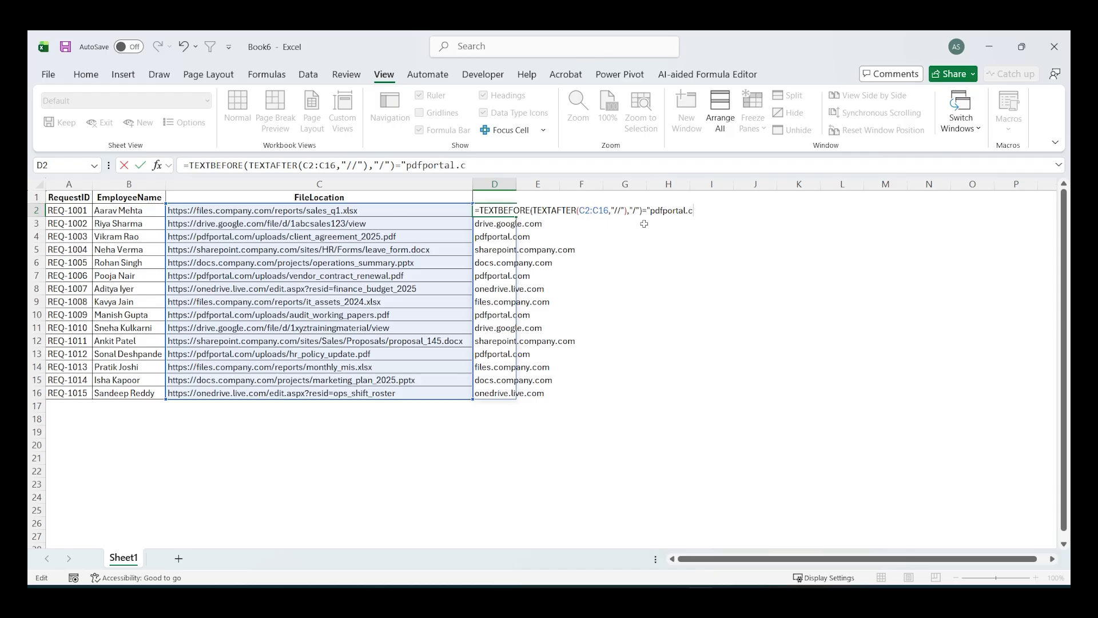
text(om")
key(Return)
drag(497, 210, 496, 391)
drag(489, 236, 448, 234)
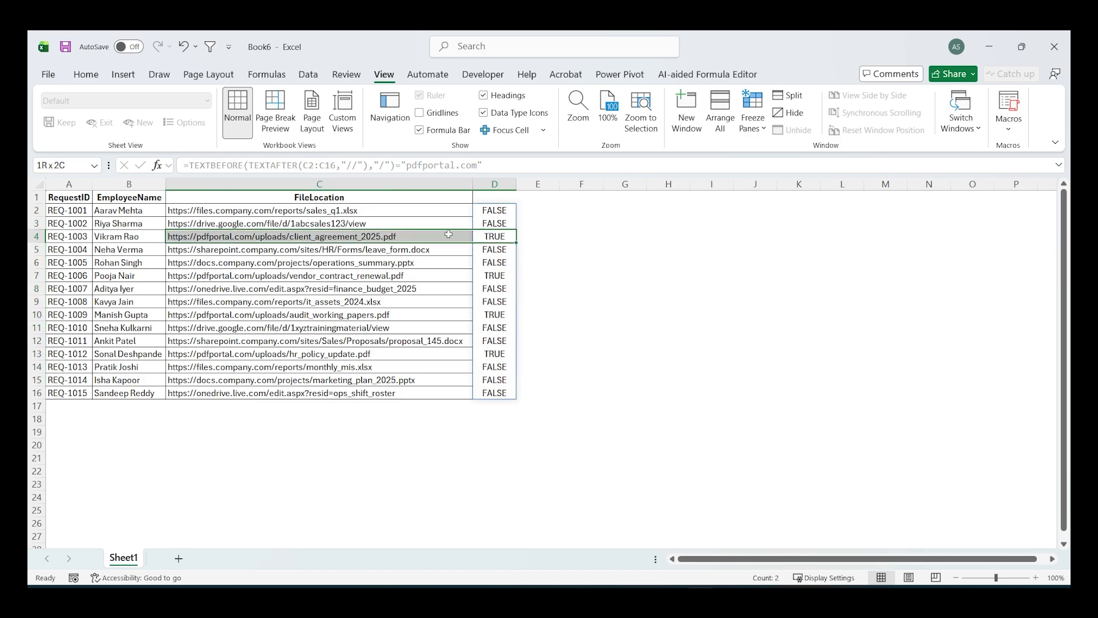
drag(481, 273, 462, 278)
drag(488, 314, 446, 314)
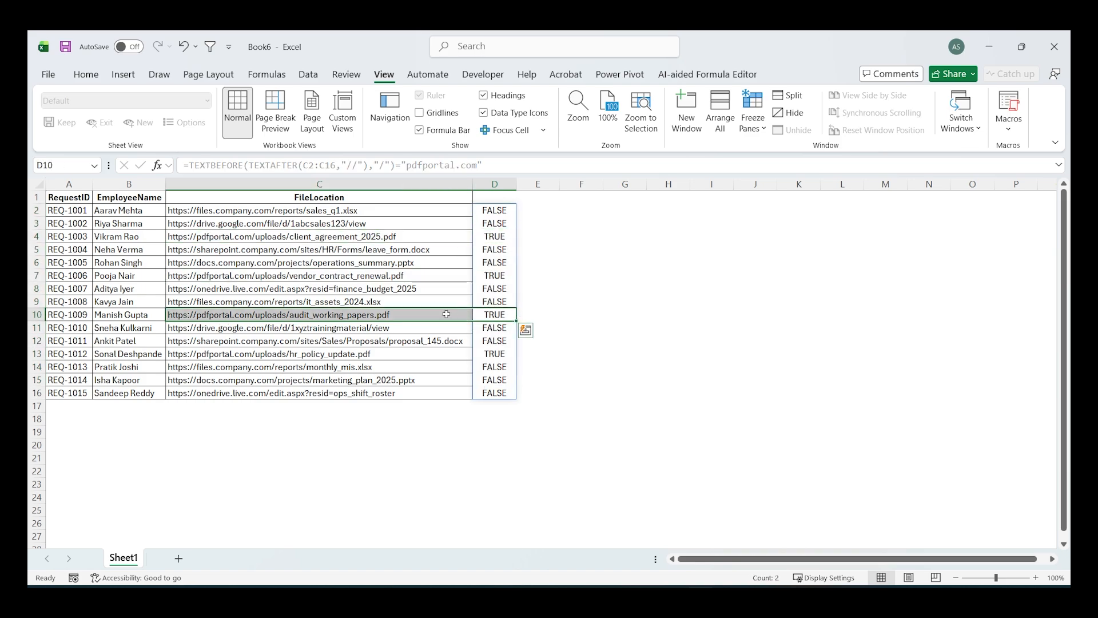
drag(493, 354, 451, 355)
click(456, 377)
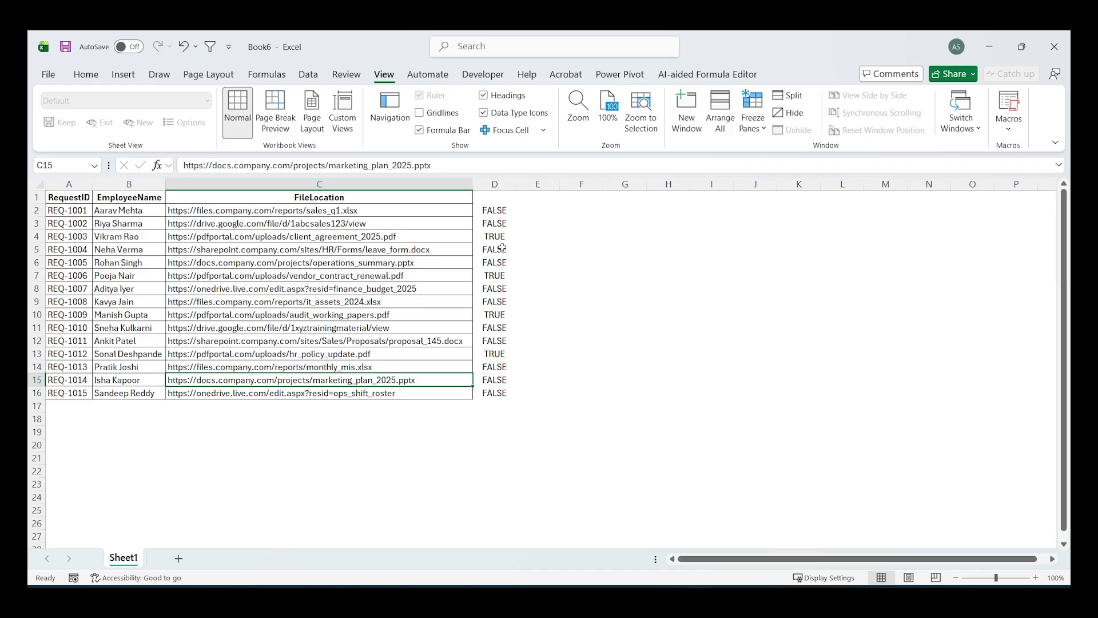
- Wrap the D2 domain test in FILTER with A2:A16 as the array to return the matching request IDs
double_click(477, 210)
click(477, 210)
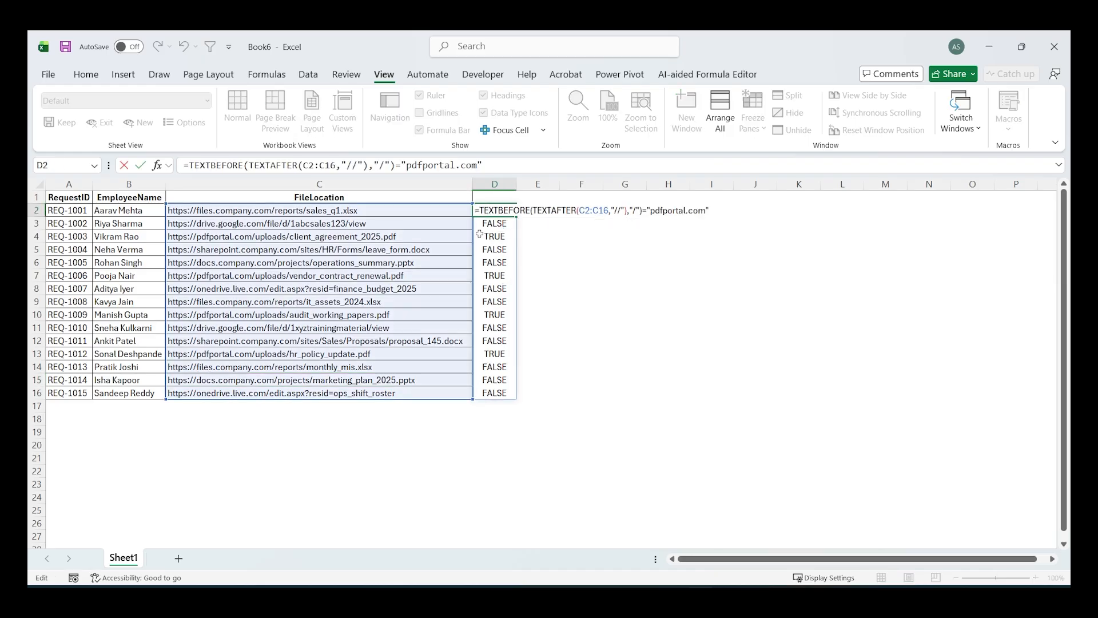
text(filter)
key(Tab)
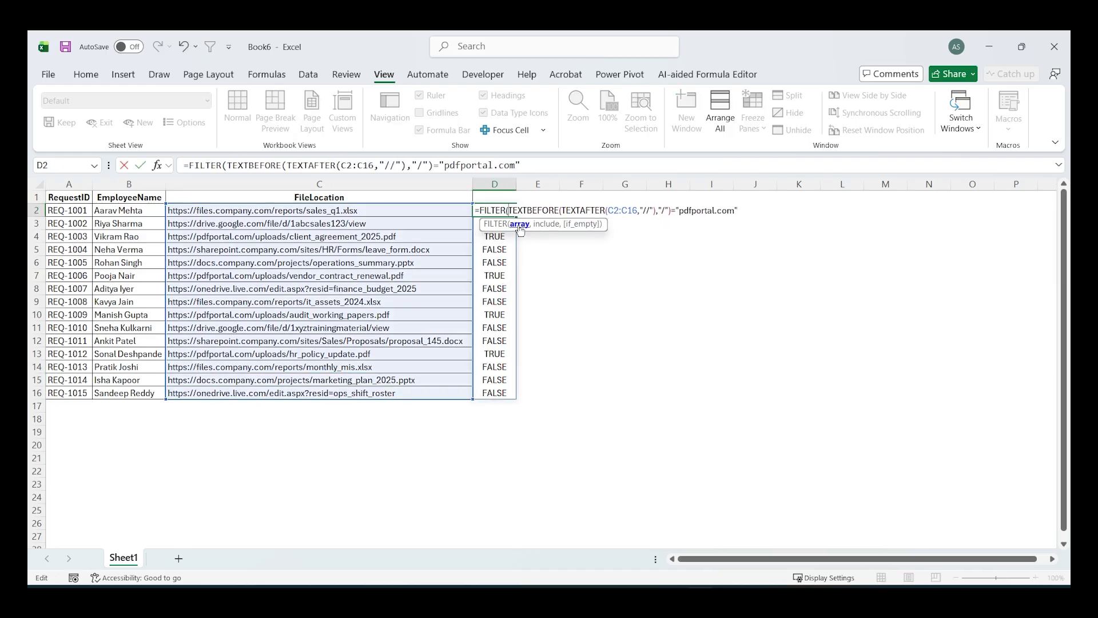
drag(67, 210, 67, 394)
text(,)
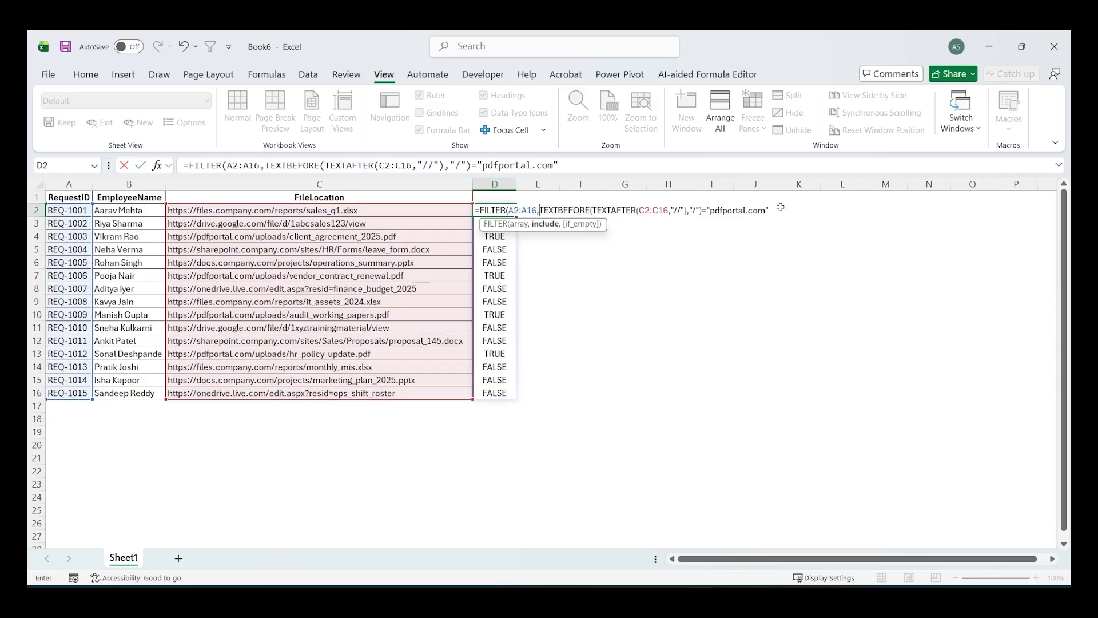
click(774, 209)
text())
key(Return)
key(Up)
key(ctrl+shift+Down)
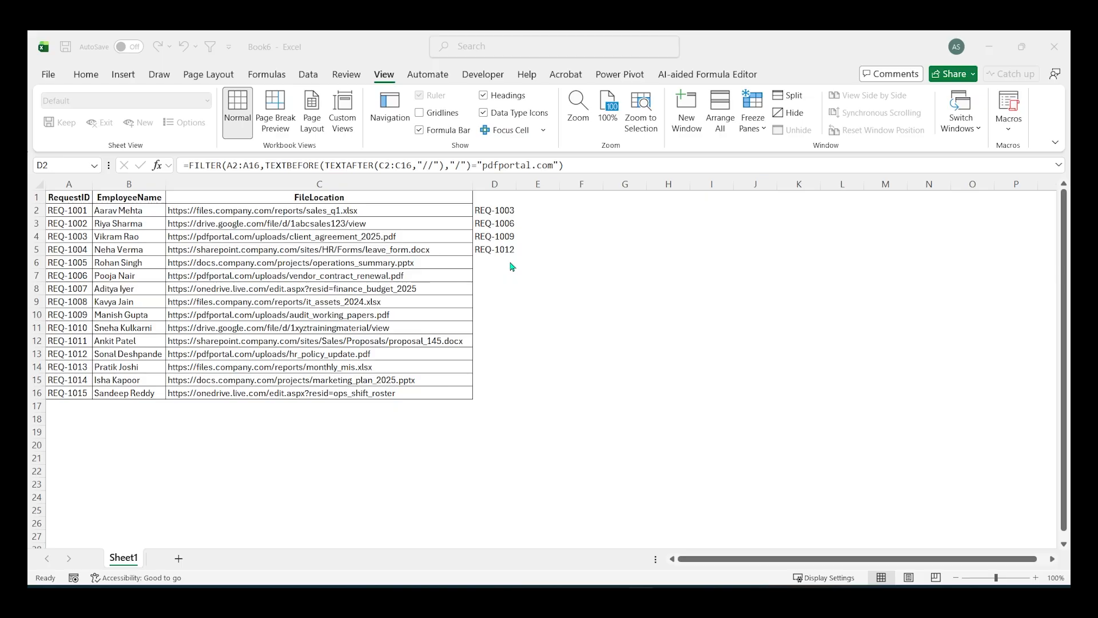
- Wrap the D2 FILTER formula in LAMBDA with the parameters filelocation, requestid and domain
click(494, 211)
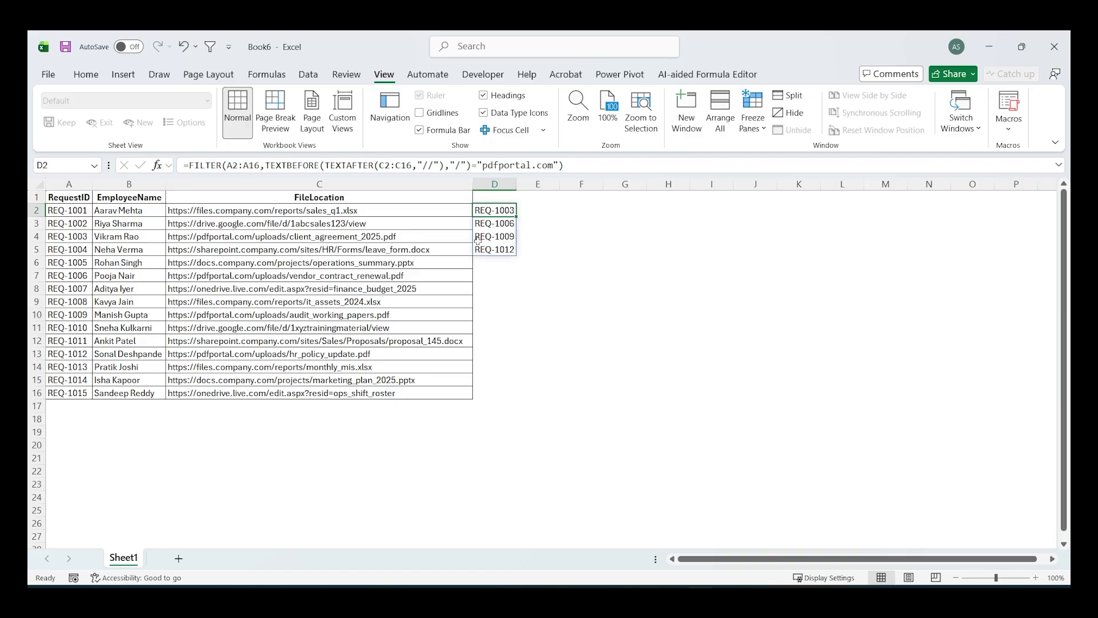
double_click(480, 211)
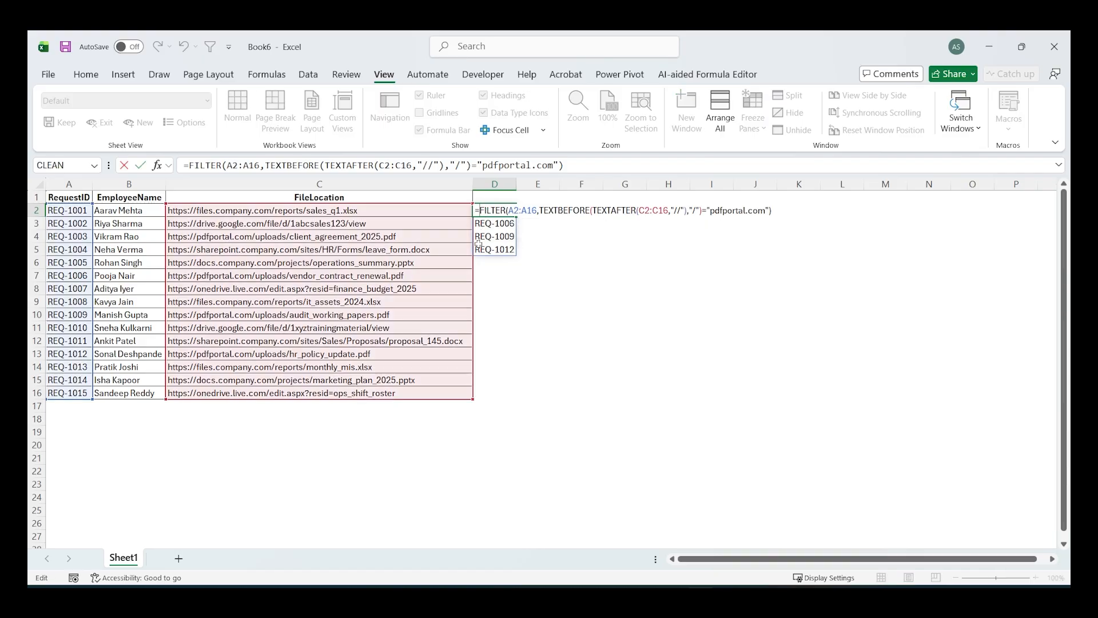
text(LAMBDA()
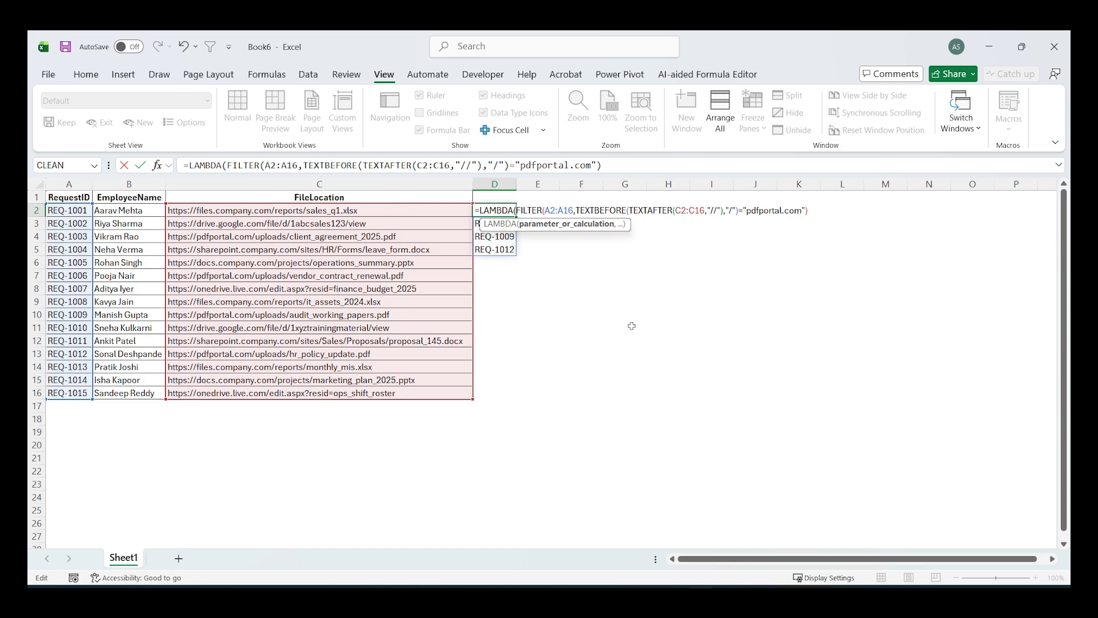
text(filelocati)
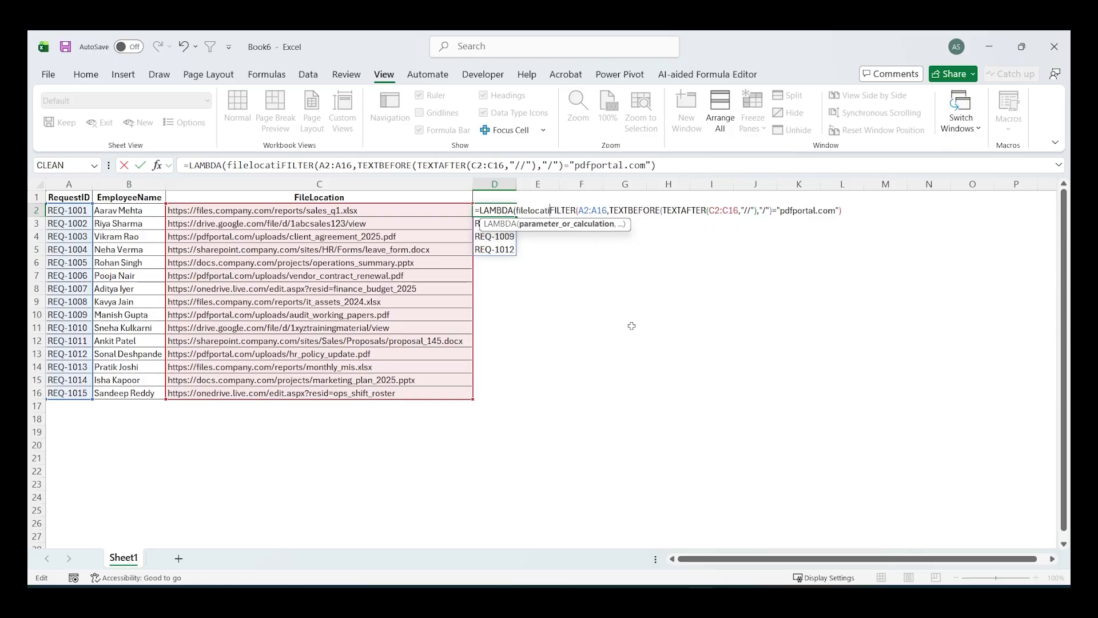
text(on,)
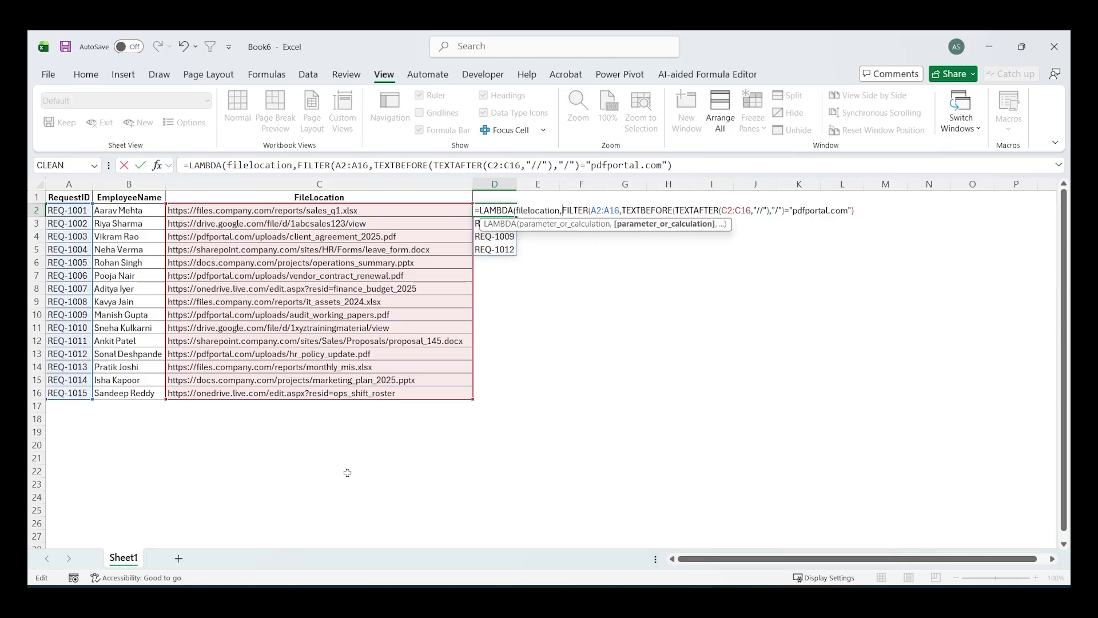
text(requestid,)
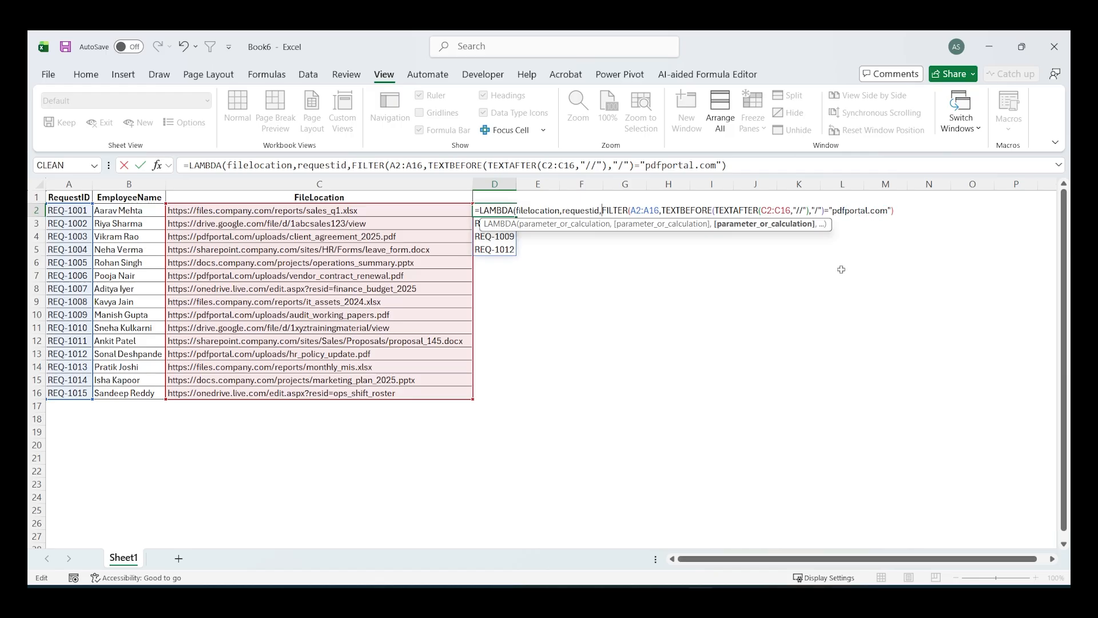
text(domain,)
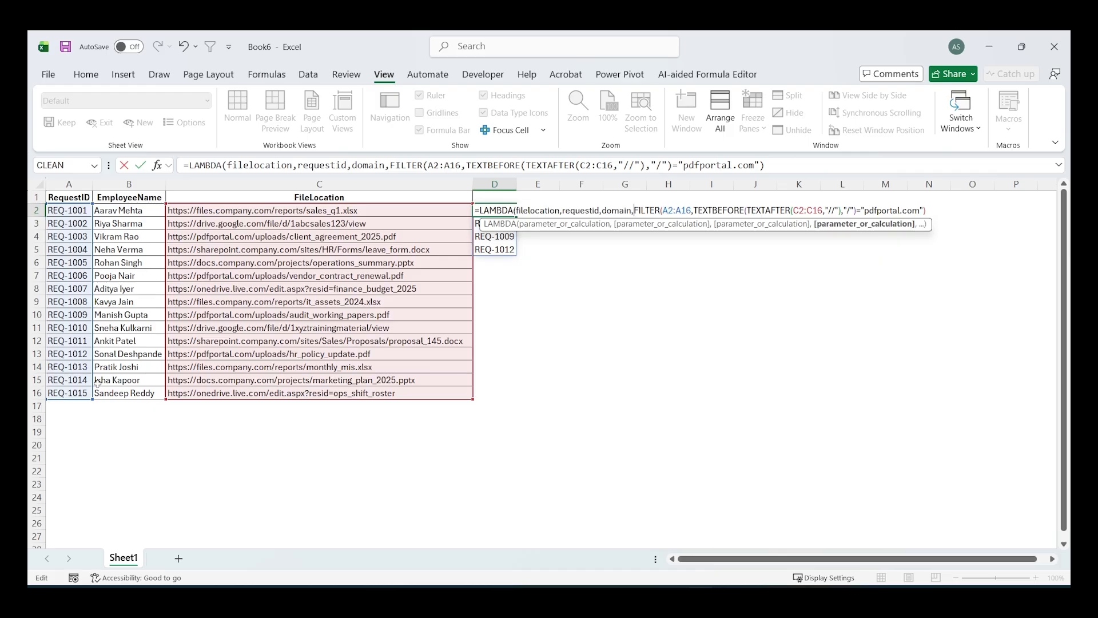
- Replace the A2:A16 array in the D2 formula's FILTER with the requestid parameter
click(663, 211)
key(shift+Right)
key(shift+Right)
key(shift+Right)
key(shift+Right)
key(shift+Right)
key(shift+Right)
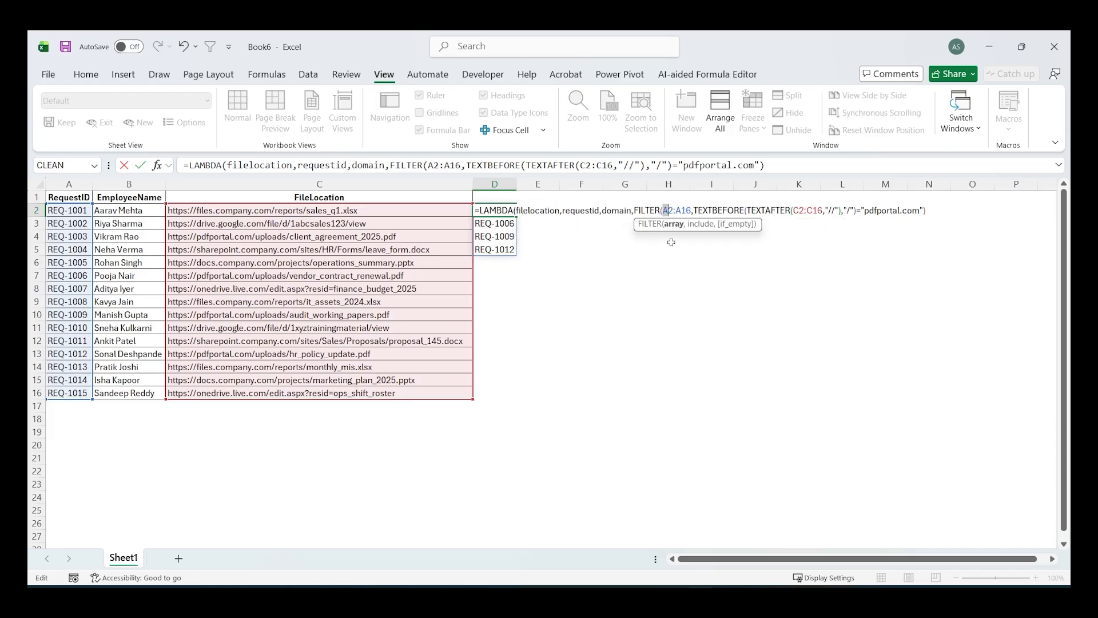
text(requestid)
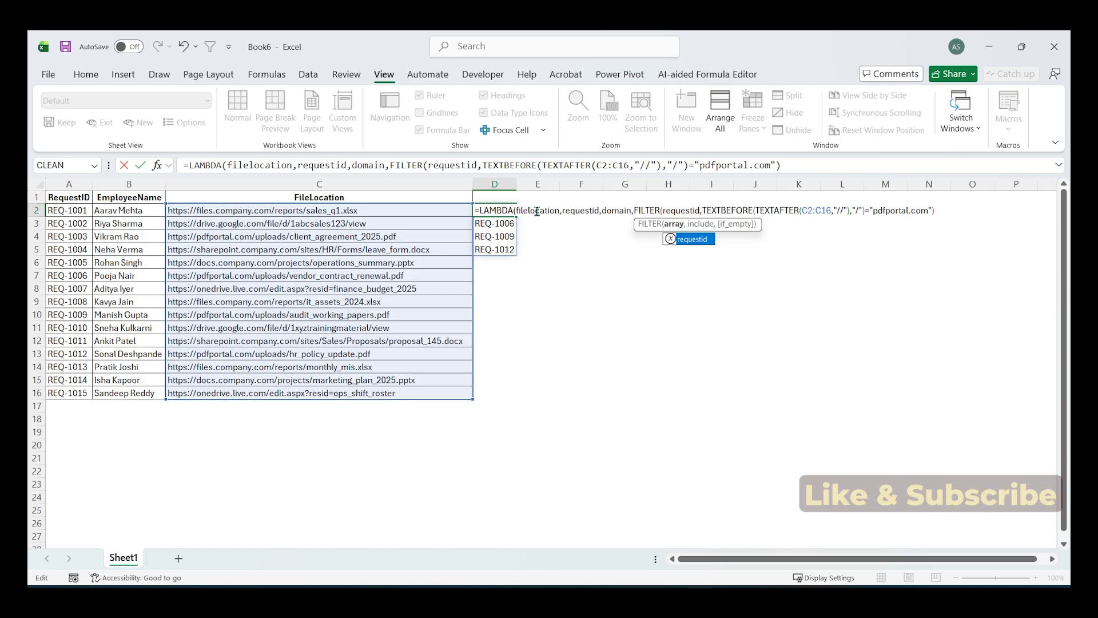
- Replace the C2:C16 range inside TEXTAFTER in the D2 formula with the filelocation parameter
click(801, 211)
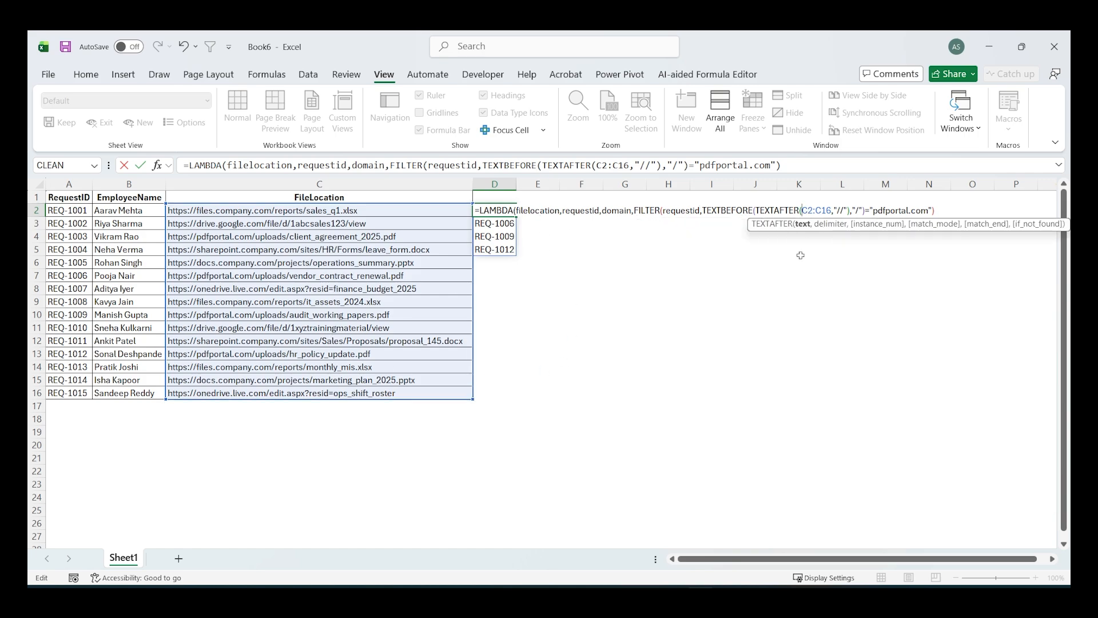
key(shift+Right)
key(shift+Right)
key(shift+Right)
key(shift+Right)
key(shift+Right)
key(shift+Right)
text(file)
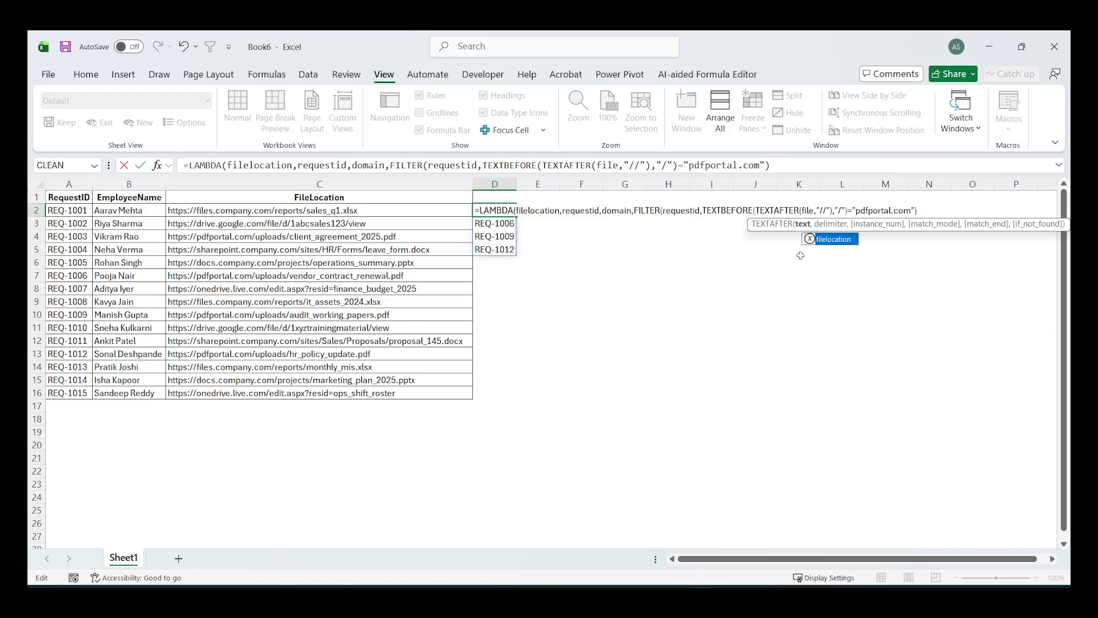
text(location)
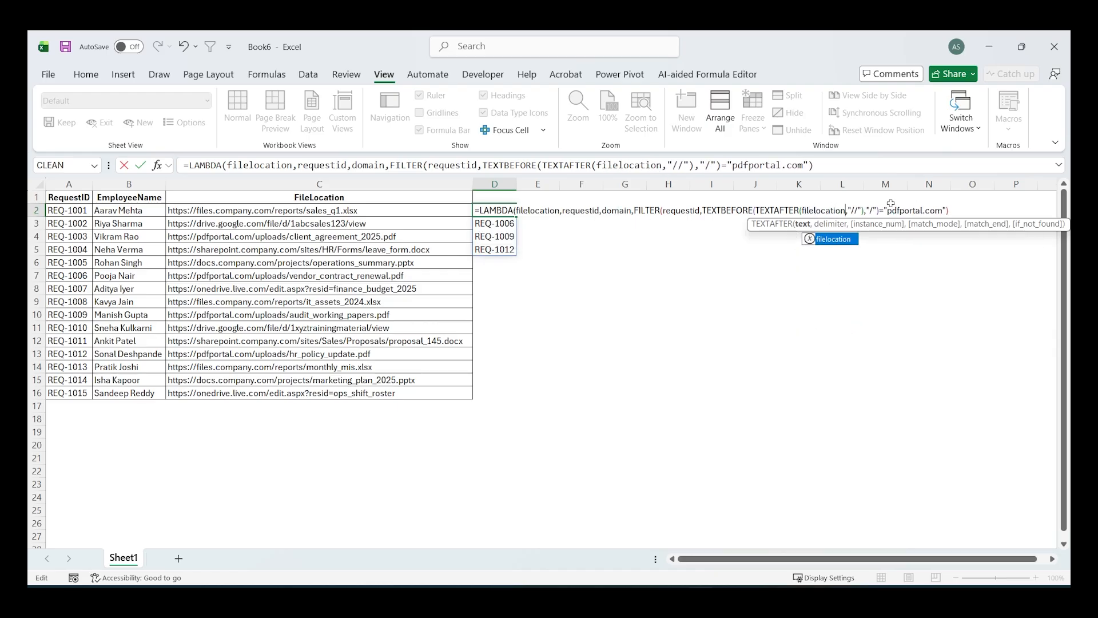
- Replace "pdfportal.com" in the D2 formula with the domain parameter, close the LAMBDA parenthesis and commit the formula
click(886, 209)
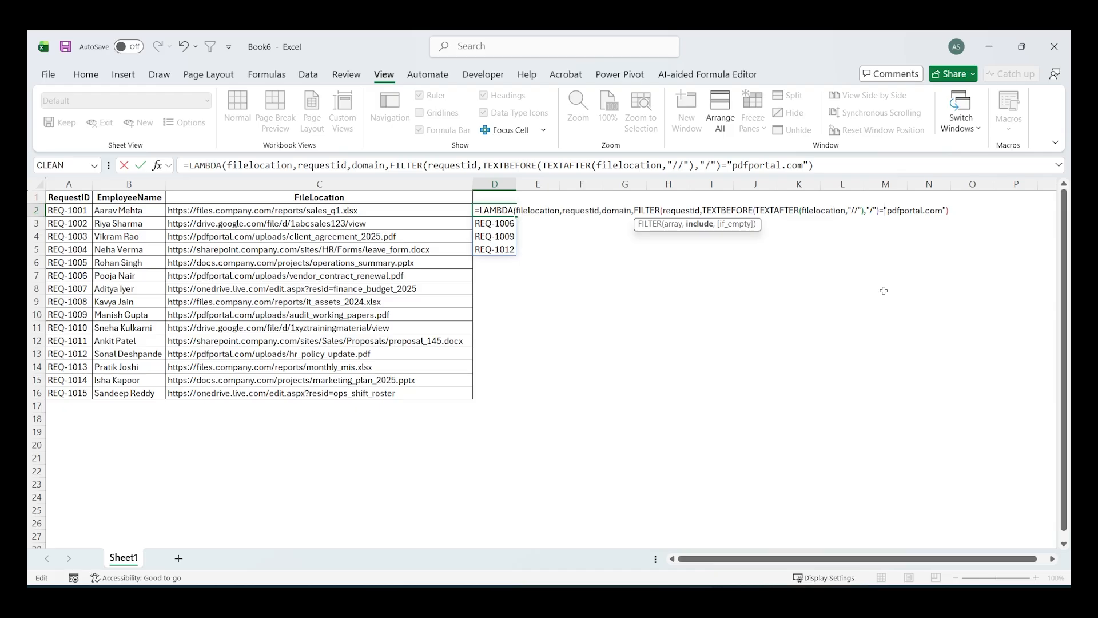
key(shift+Right)
key(shift+Right)
key(shift+Right)
key(shift+Right)
key(shift+Right)
key(shift+Right)
key(shift+Right)
key(shift+Right)
key(shift+Right)
key(shift+Right)
key(shift+Right)
key(shift+Right)
key(shift+Right)
key(shift+Right)
key(shift+Right)
text(domain)
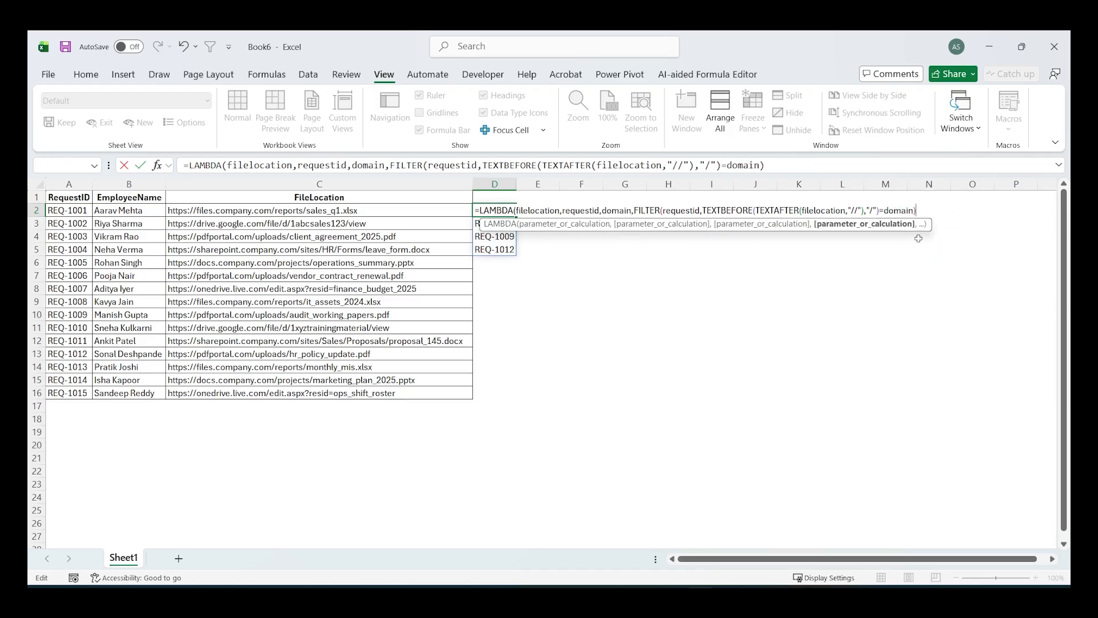
text())
key(ctrl+Return)
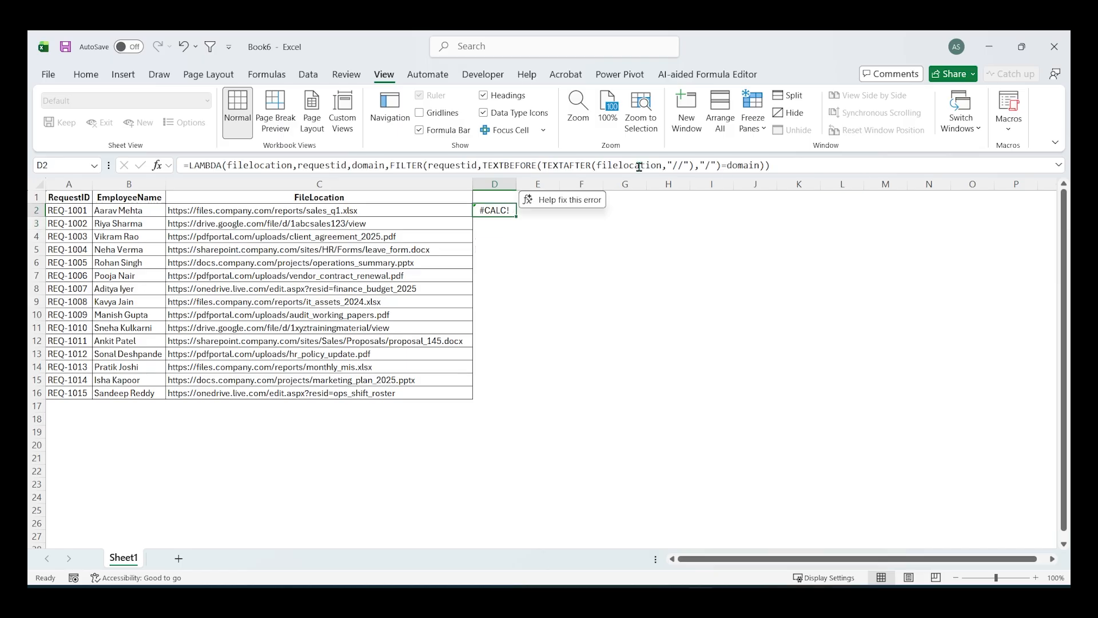
- Copy the complete LAMBDA formula text from D2, leave the cell unchanged and select E5
drag(184, 166, 804, 175)
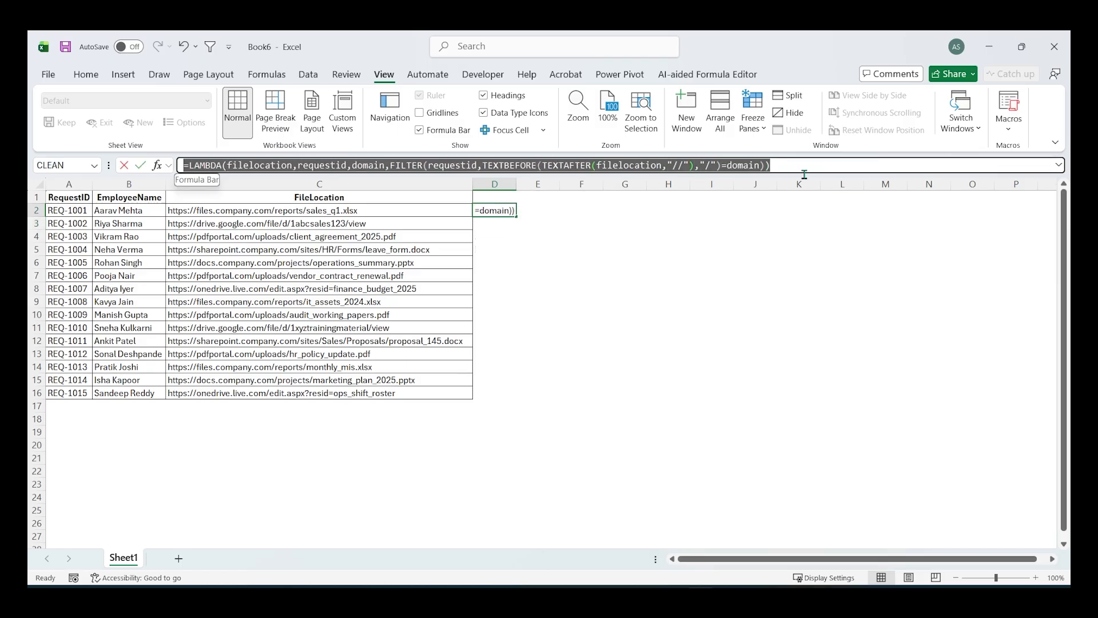
key(ctrl+c)
key(Escape)
click(538, 249)
- Define a workbook-scoped name filterfile that refers to the copied LAMBDA formula
click(267, 74)
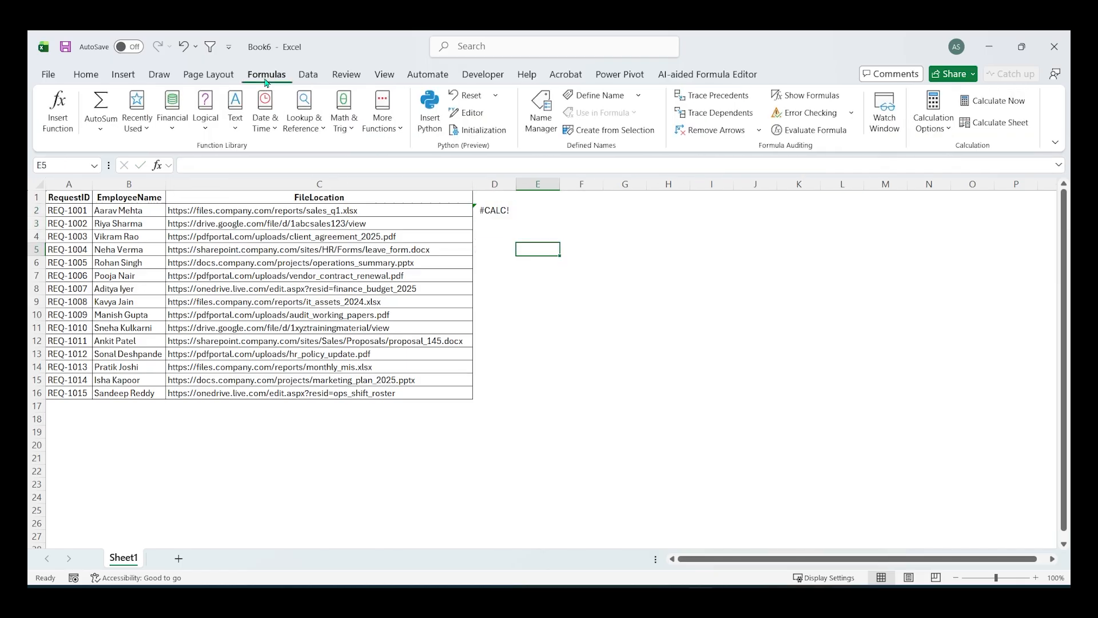
click(542, 111)
click(161, 193)
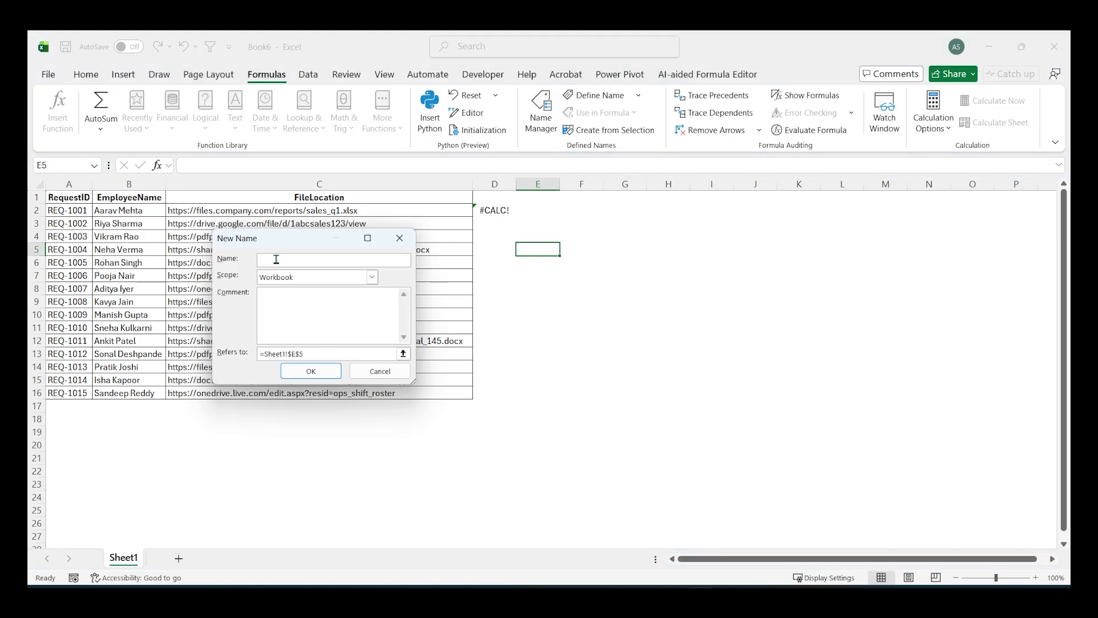
text(filterfileloc)
drag(303, 353, 250, 353)
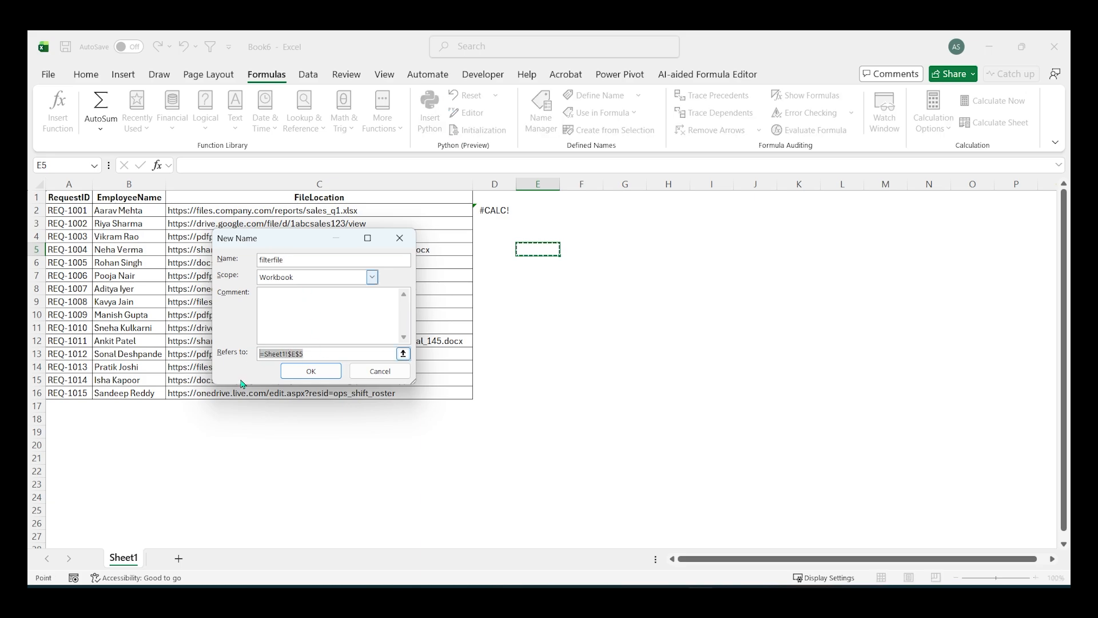
key(BackSpace)
key(ctrl+v)
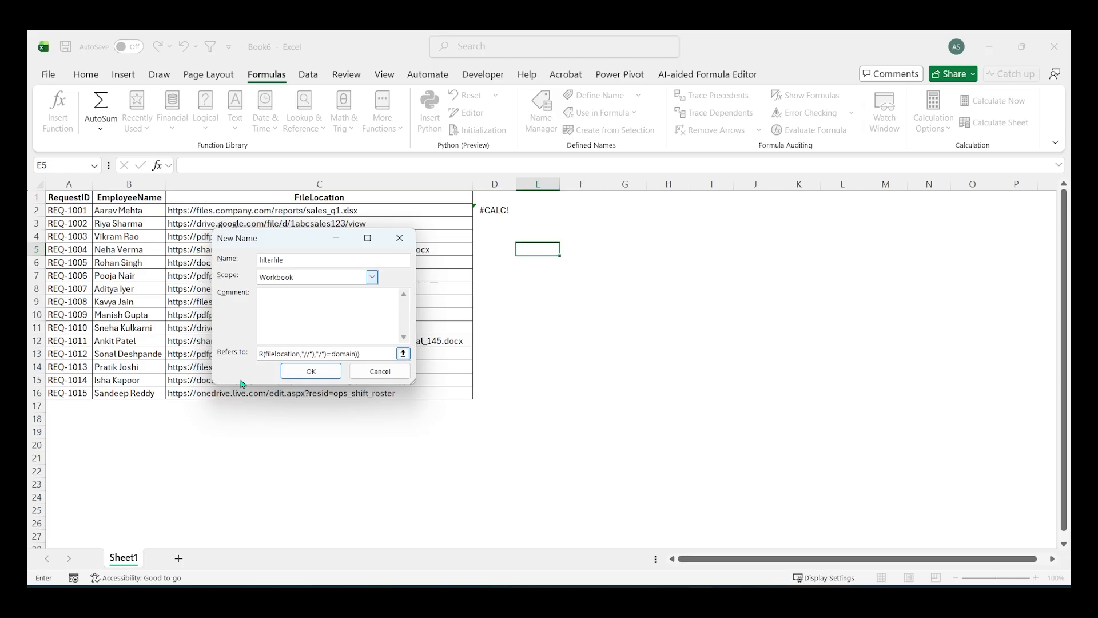
click(304, 372)
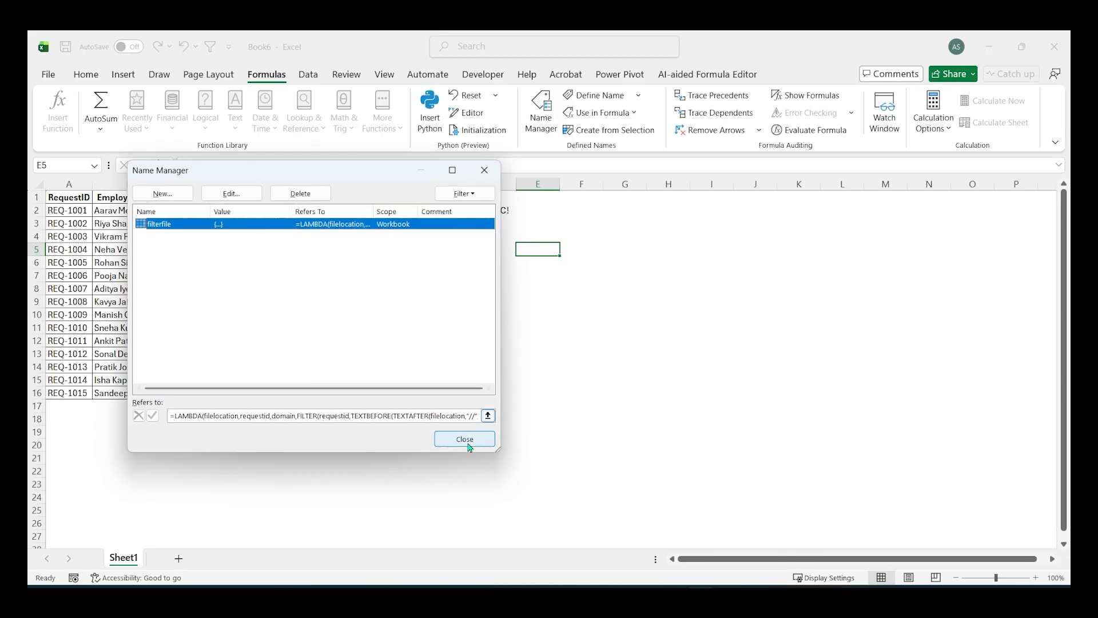
click(472, 440)
- Enter =filterfile(C2:C16,A2:A16,"pdfportal.com") in E5 to list the matching request IDs
text(=)
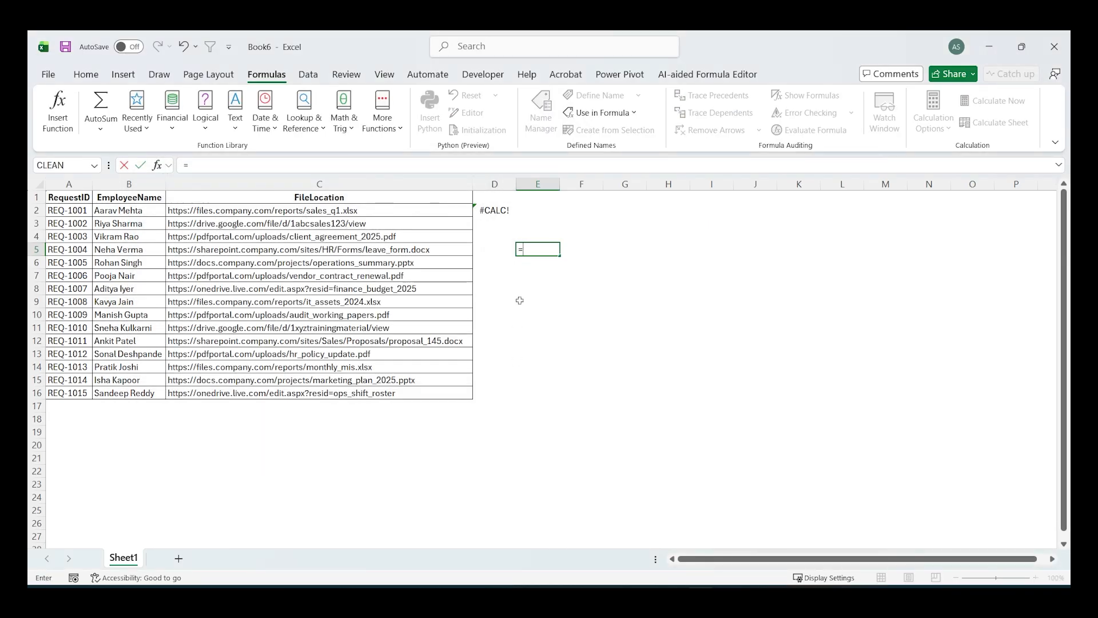
text(f)
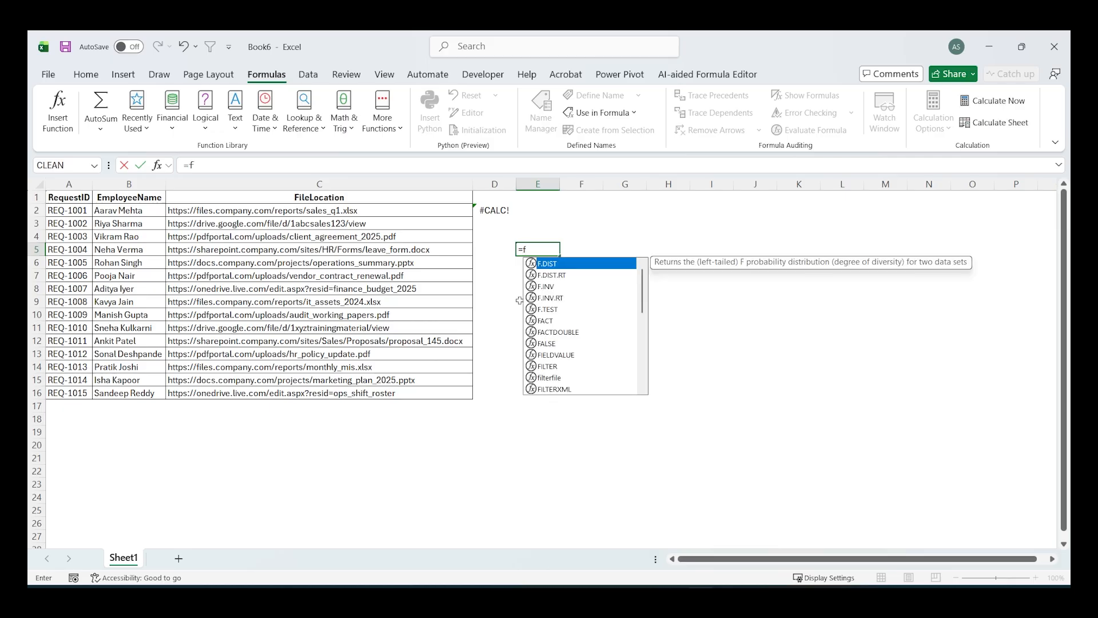
text(il)
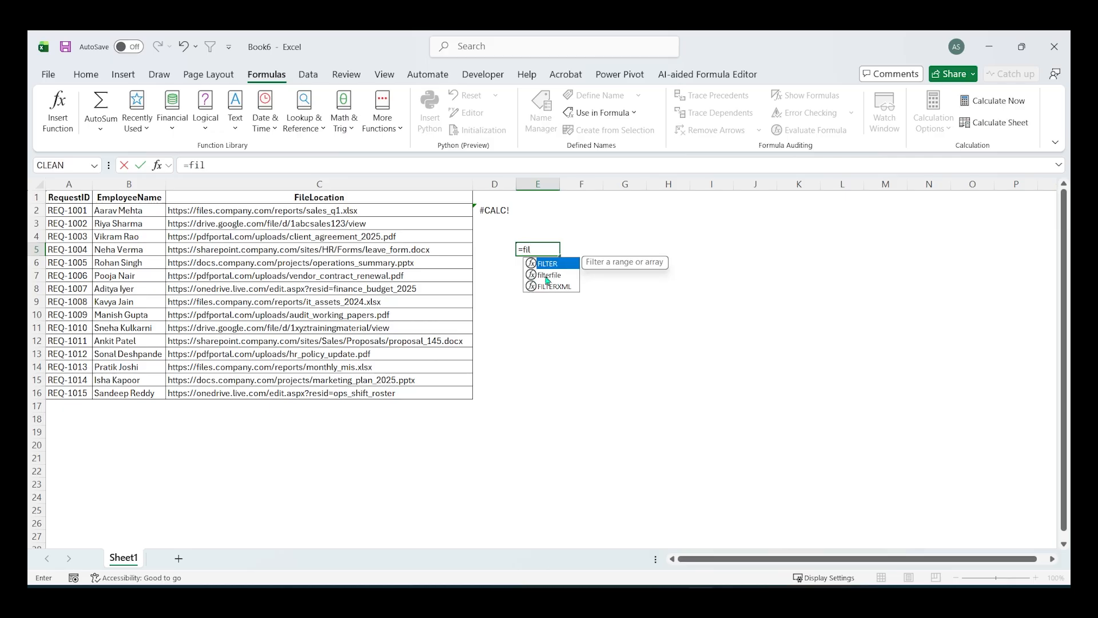
double_click(545, 275)
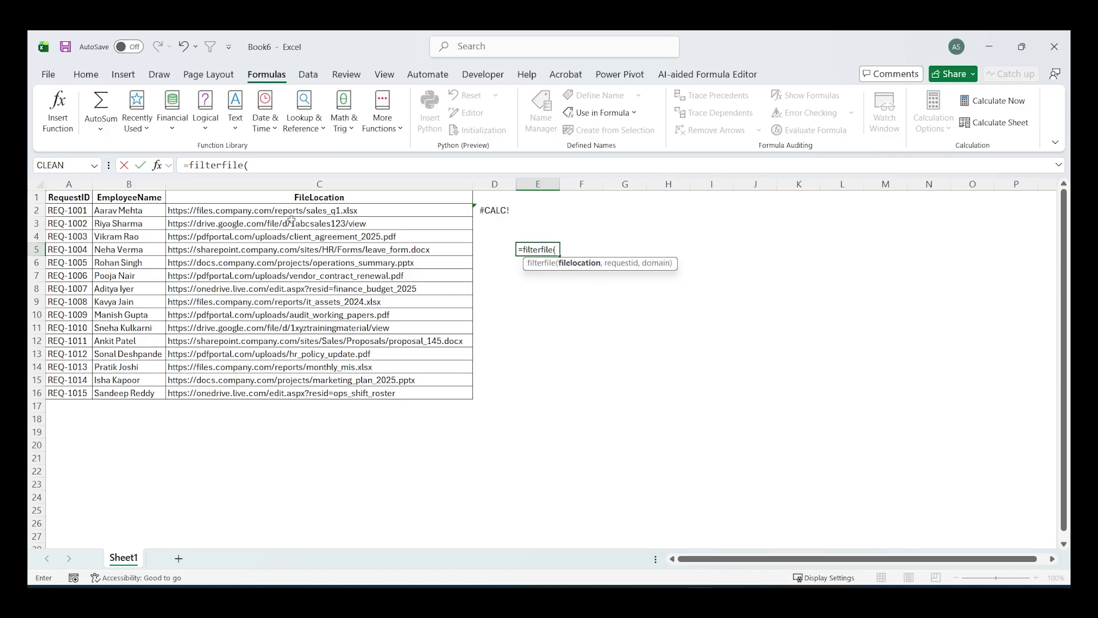
drag(291, 213, 294, 393)
text(,)
drag(64, 212, 65, 391)
text(,)
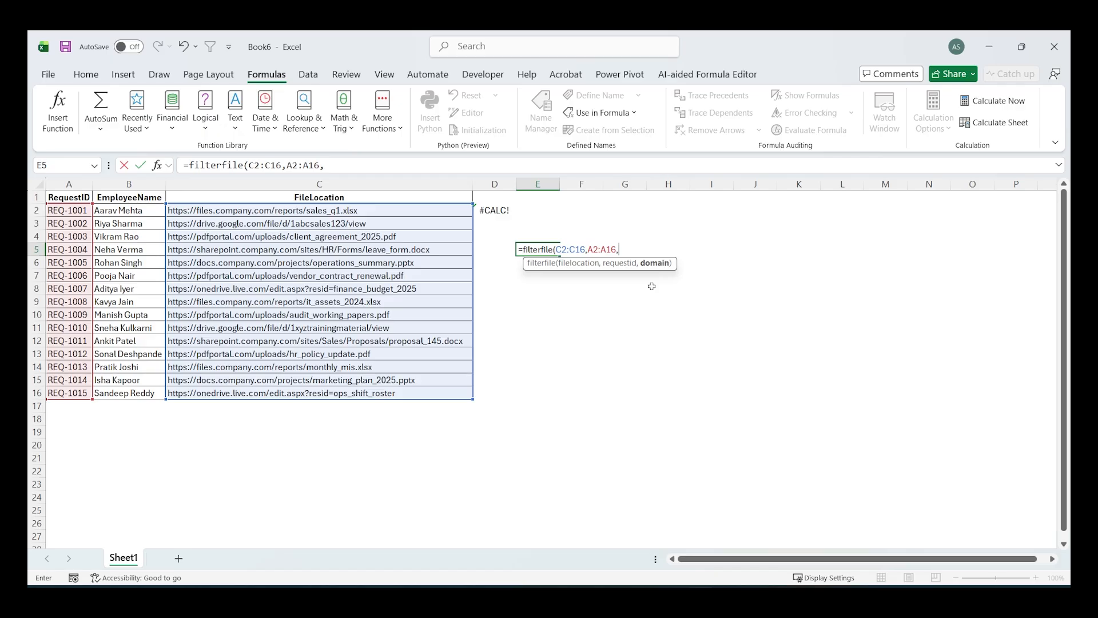
text("pdfportal.com)
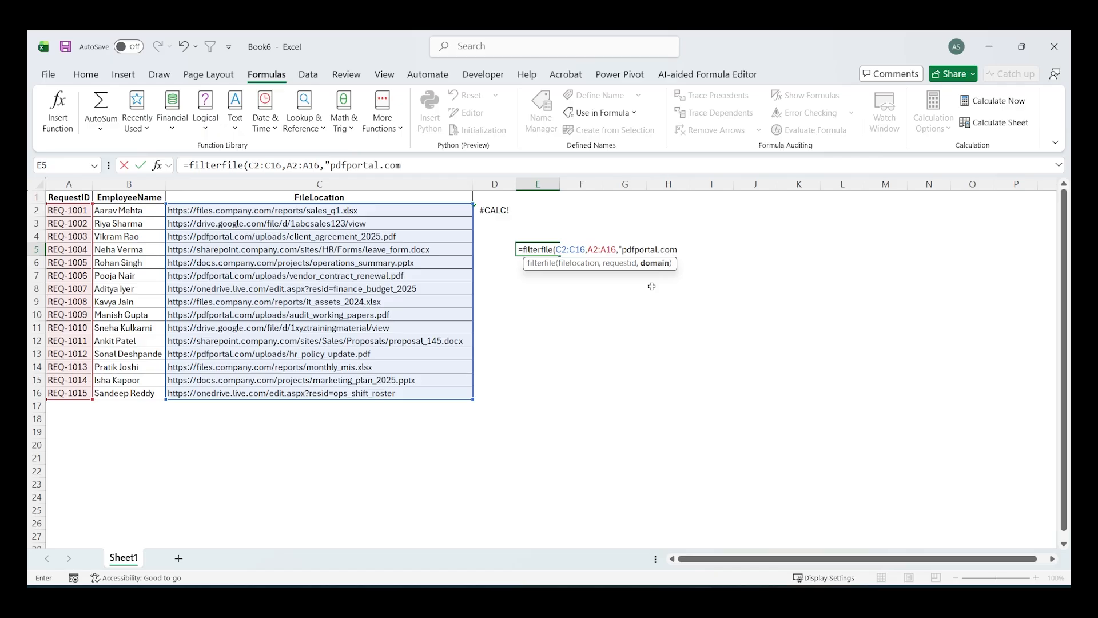
key(Return)
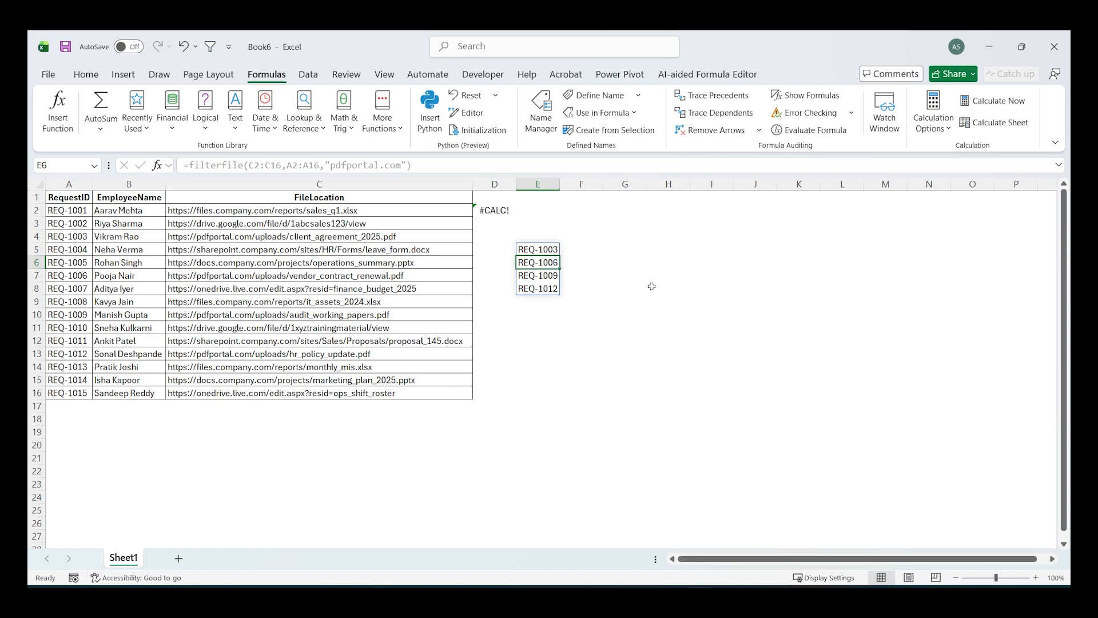
- Change the domain argument of the E5 filterfile formula to "docs.company.com"
key(Up)
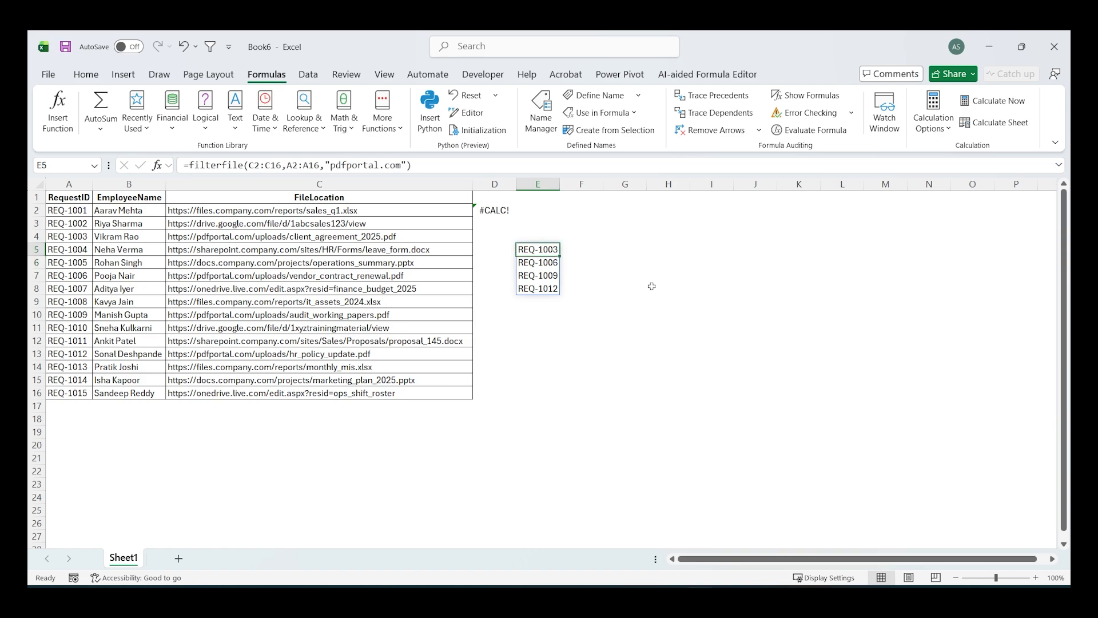
double_click(548, 250)
click(621, 250)
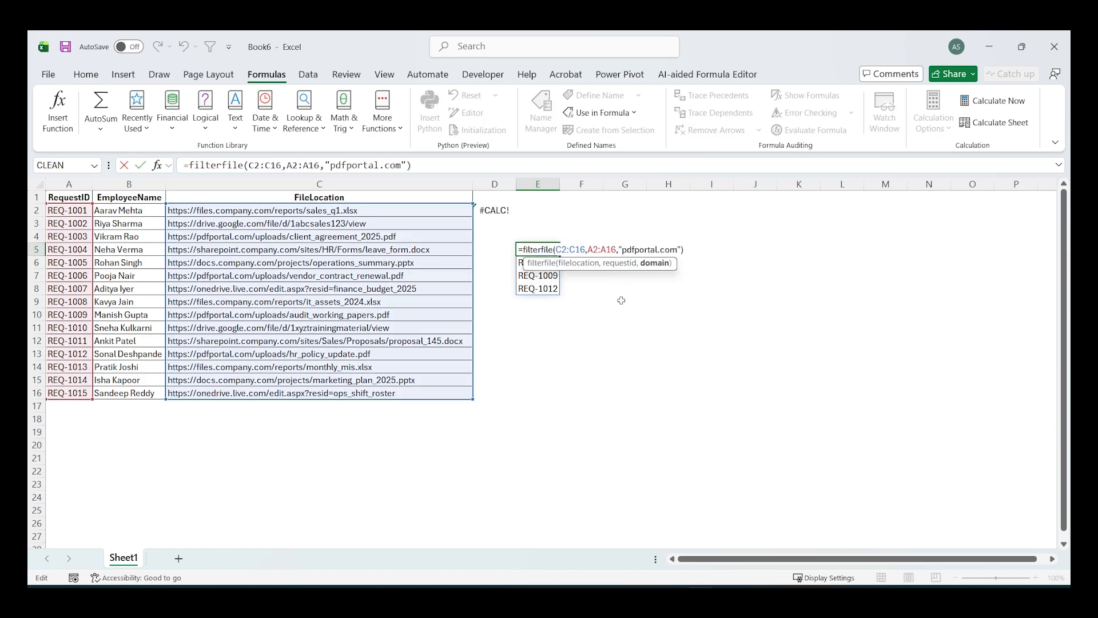
key(shift+Right)
key(shift+Right)
key(shift+Right)
key(shift+Right)
key(shift+Right)
key(shift+Right)
key(shift+Right)
key(shift+Right)
key(shift+Right)
key(shift+Right)
key(shift+Right)
key(shift+Right)
key(shift+Right)
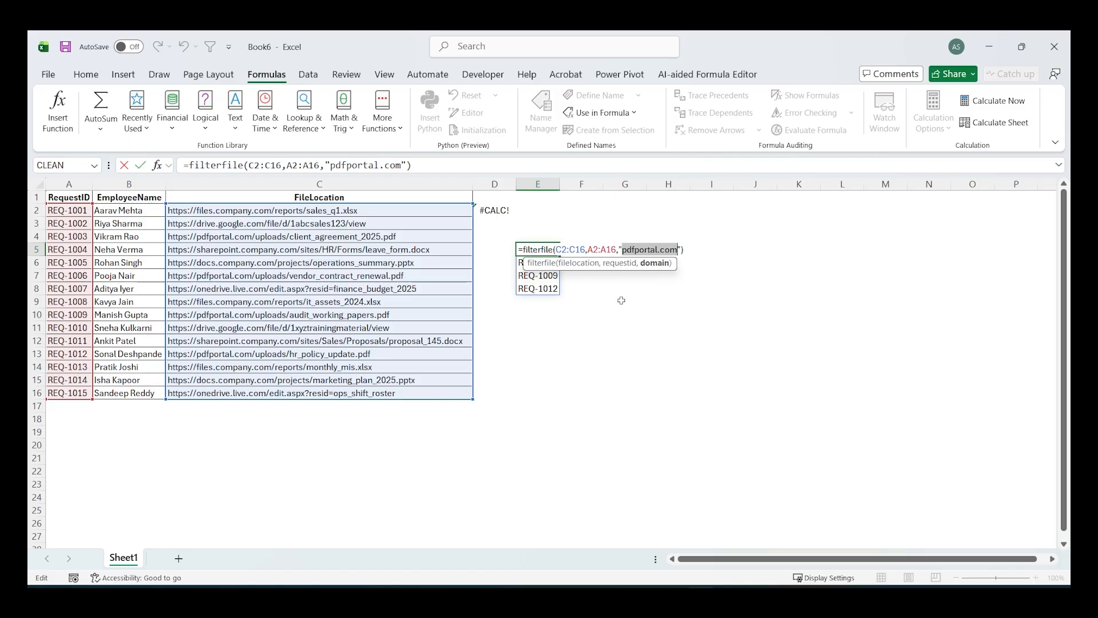
key(ctrl+v)
key(Return)
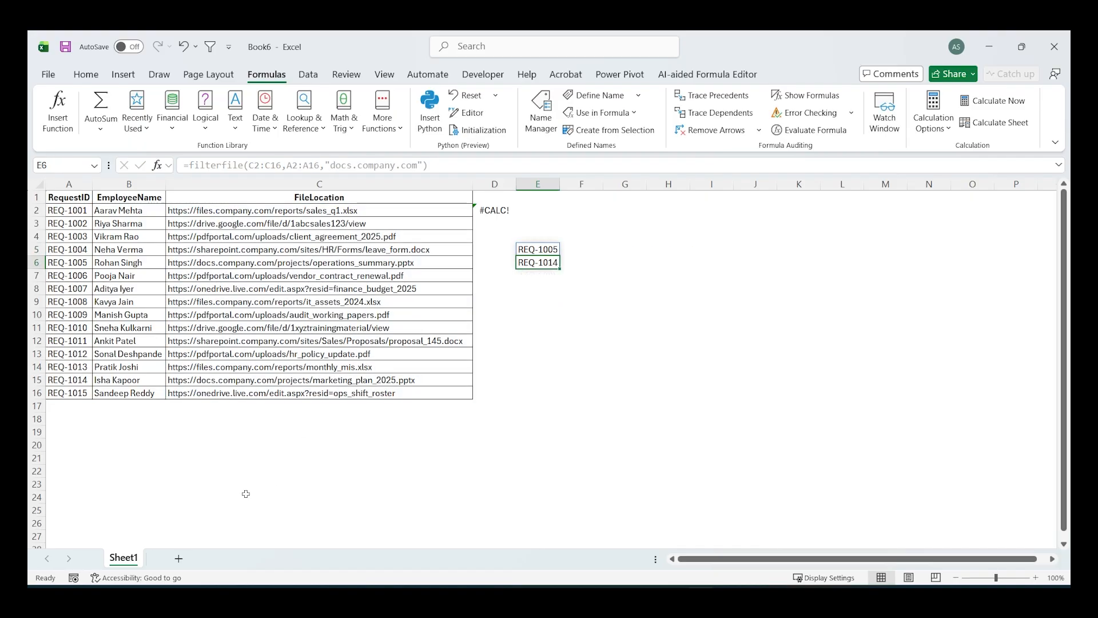
- Copy the request table A1:C16 and paste it into a new worksheet starting at H9
click(70, 193)
drag(70, 193, 434, 393)
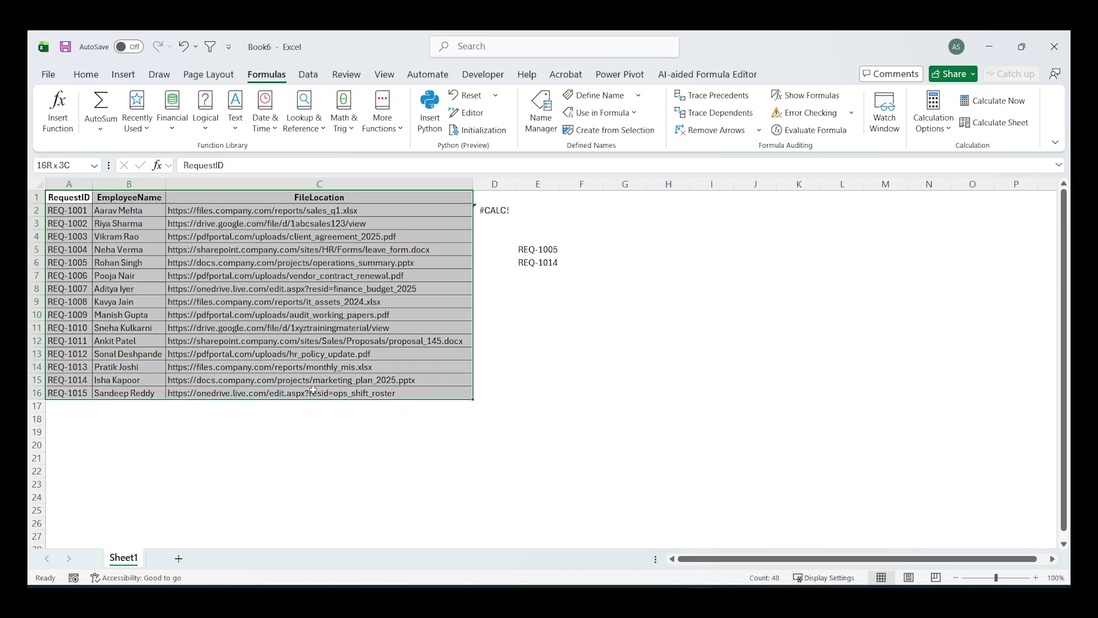
key(ctrl+c)
click(178, 559)
click(368, 301)
key(ctrl+v)
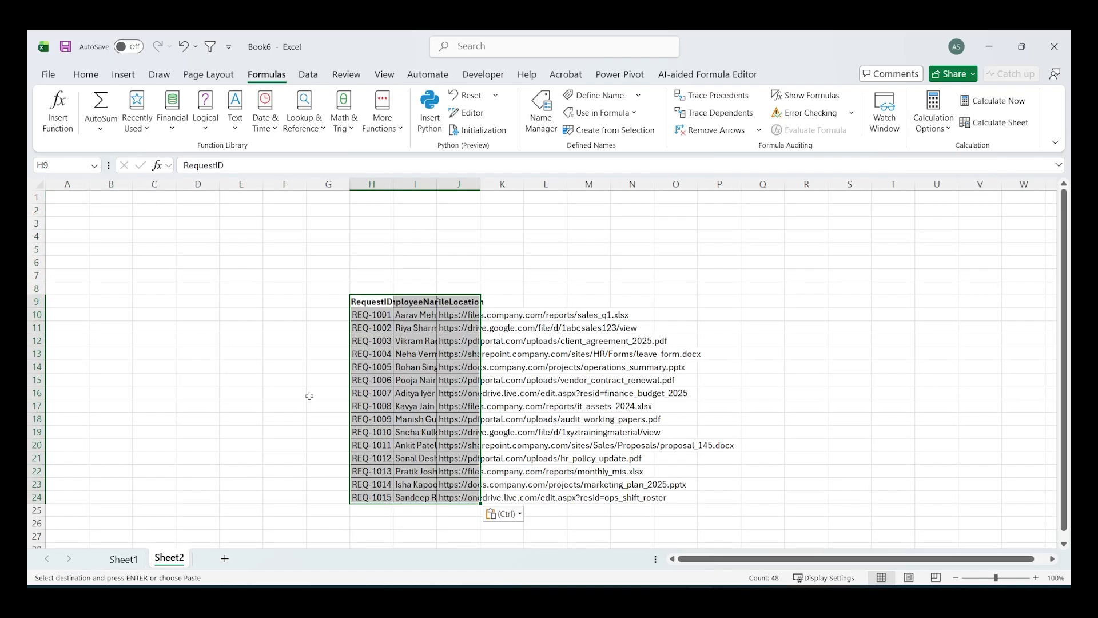
- Copy the first nine data rows, H10:J18, and paste them below the table starting at H25
drag(372, 315, 457, 418)
key(ctrl+c)
click(372, 510)
key(ctrl+v)
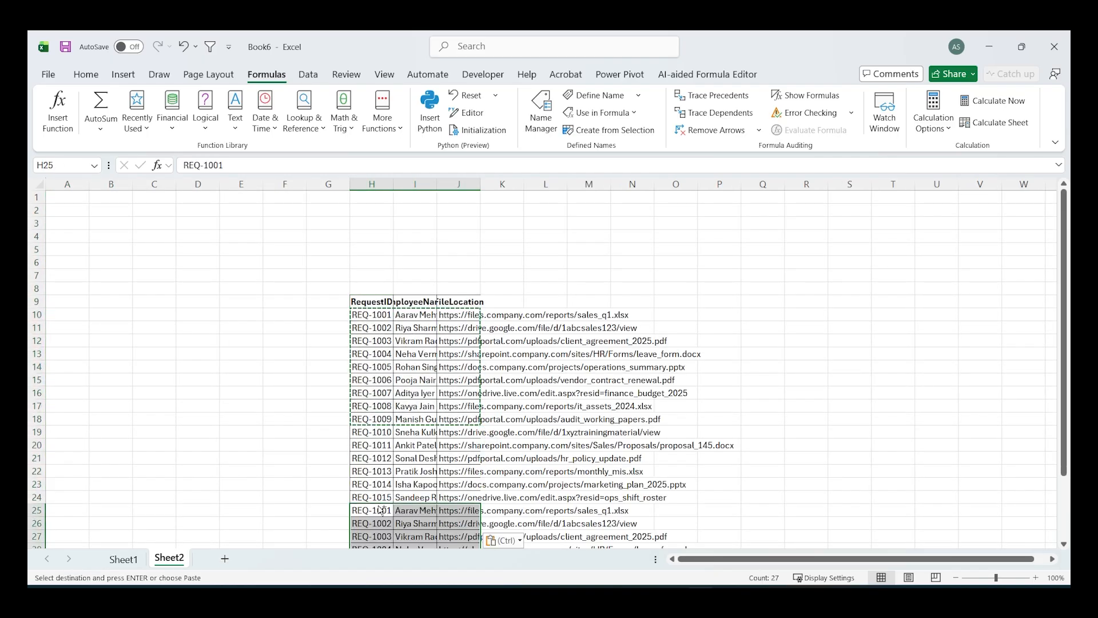
- Enter =filterfile(J10:J33,H10:H33,"pdfportal.com") in B9 of Sheet2 to list the matching request IDs
click(129, 304)
text(=filterfile()
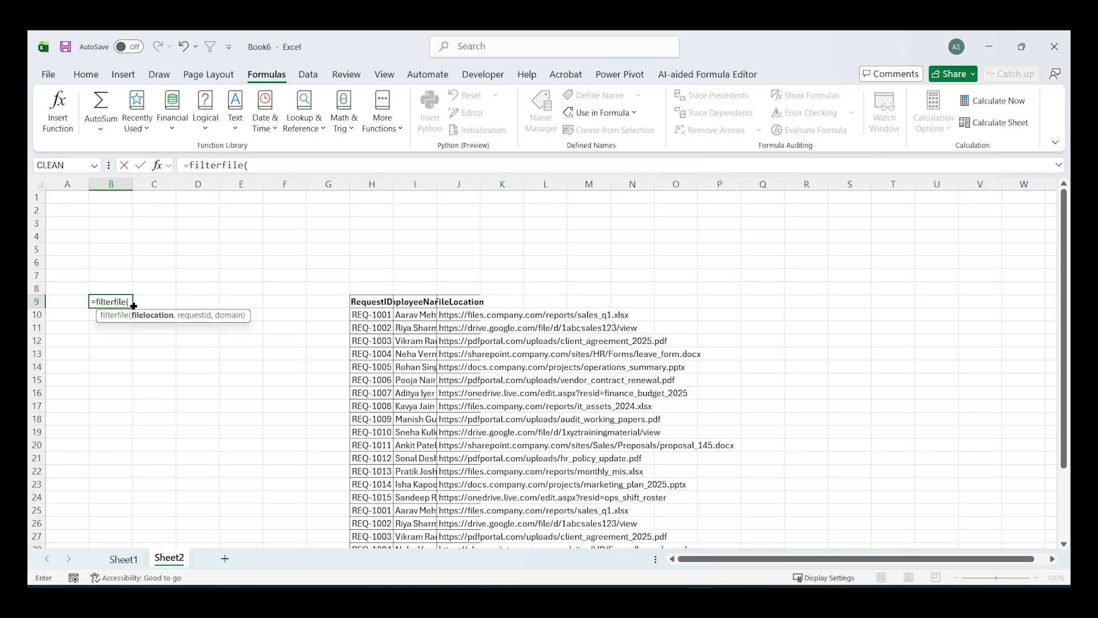
click(446, 316)
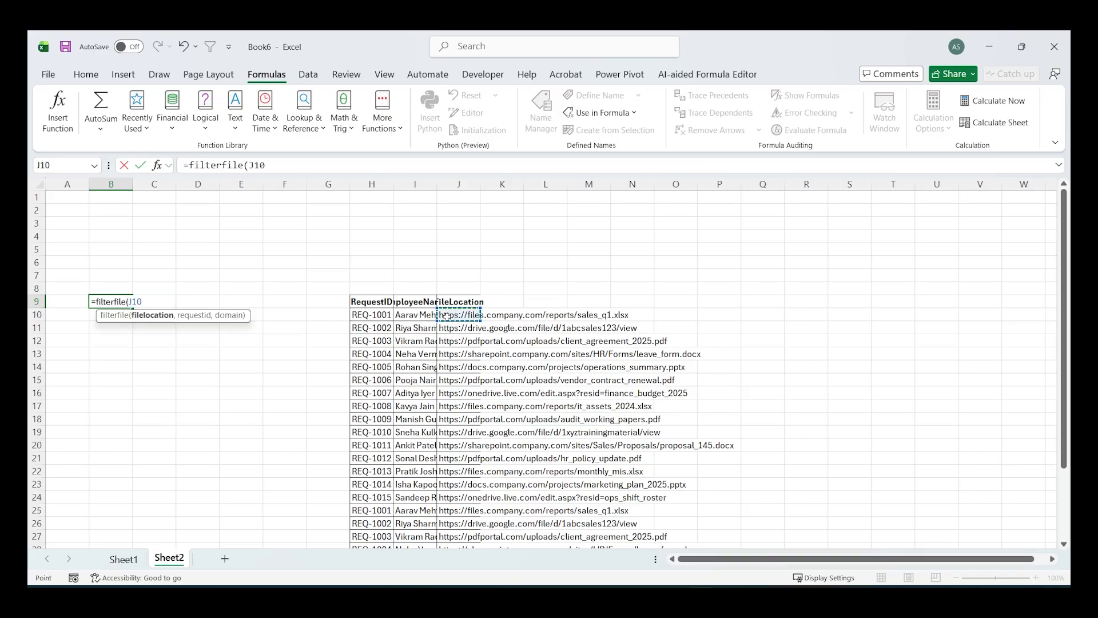
key(ctrl+shift+Down)
text(,)
click(370, 236)
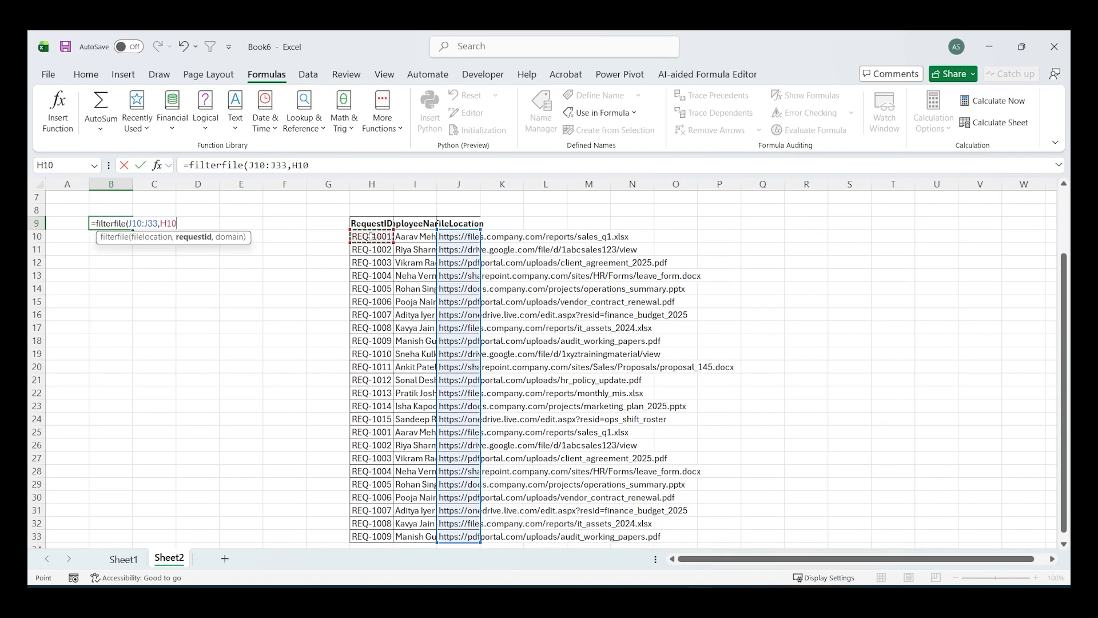
key(ctrl+shift+Down)
text(,)
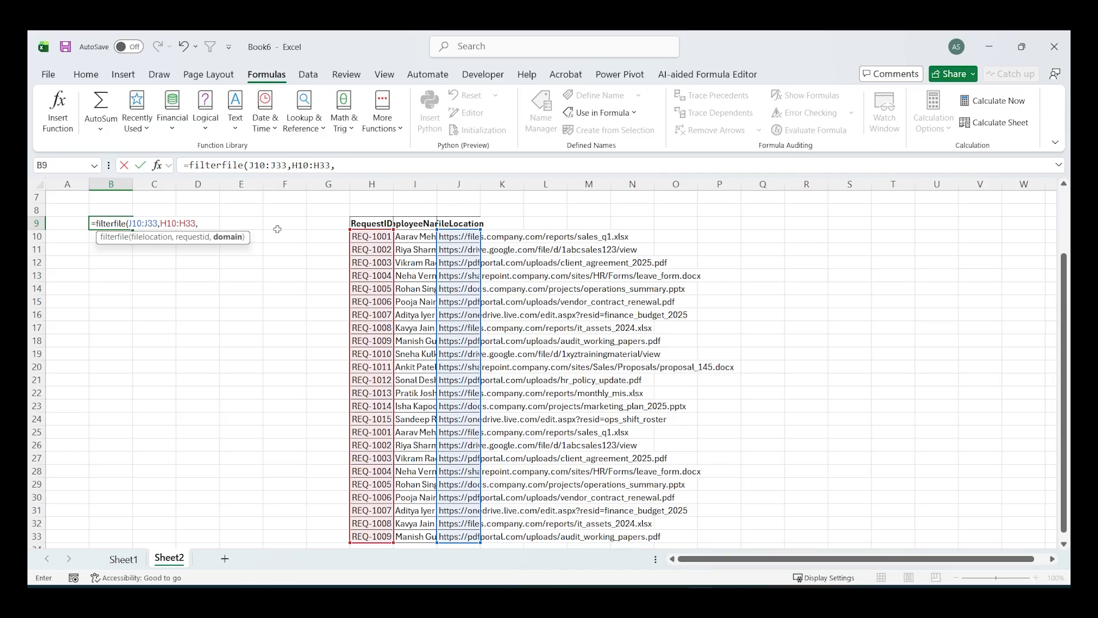
text("pdfportal.com"))
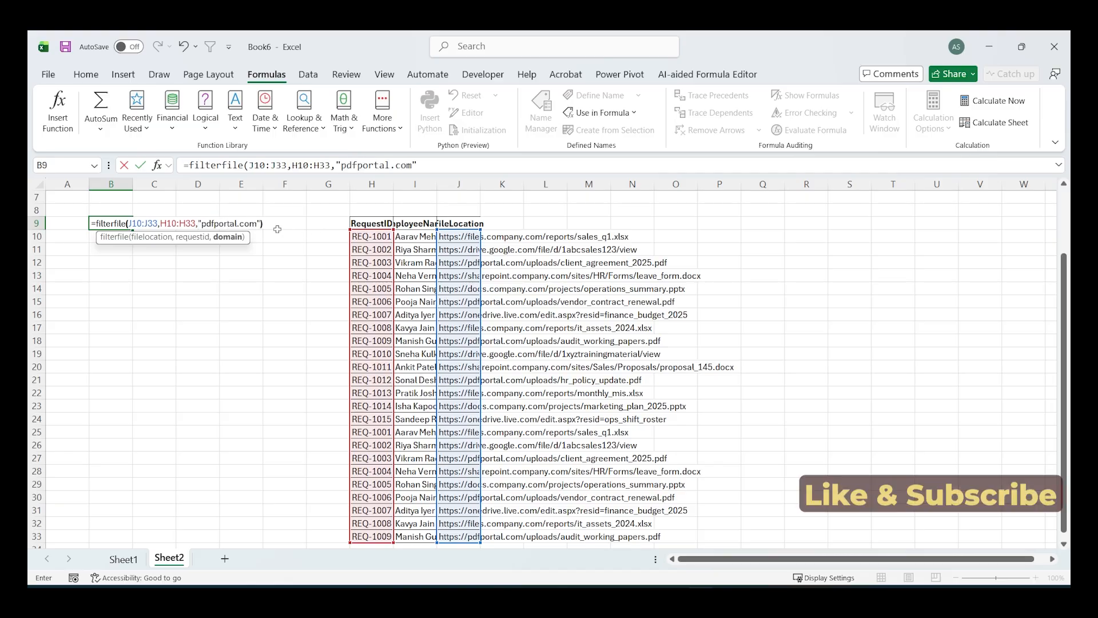
key(Return)
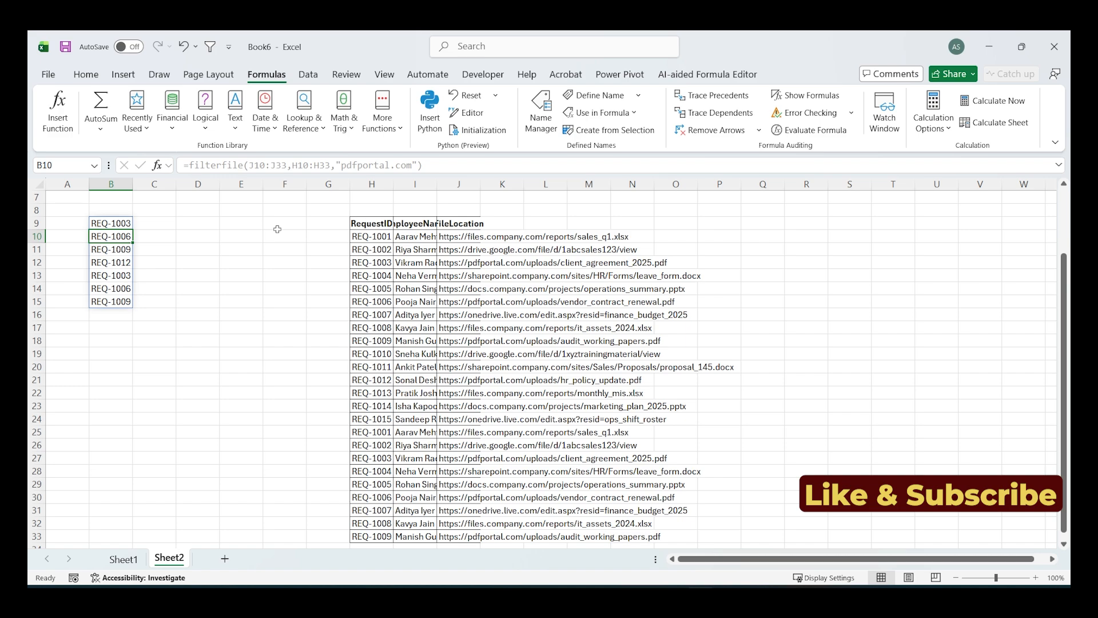
click(259, 274)
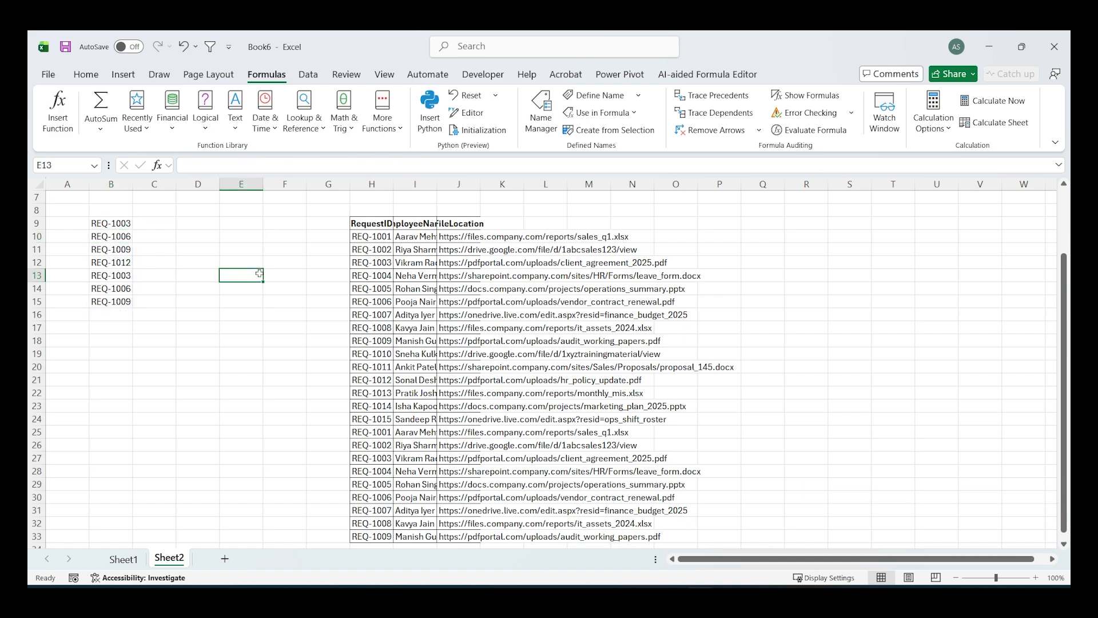
- Create a new blank workbook and try to start a filterfile formula in E7
key(ctrl+n)
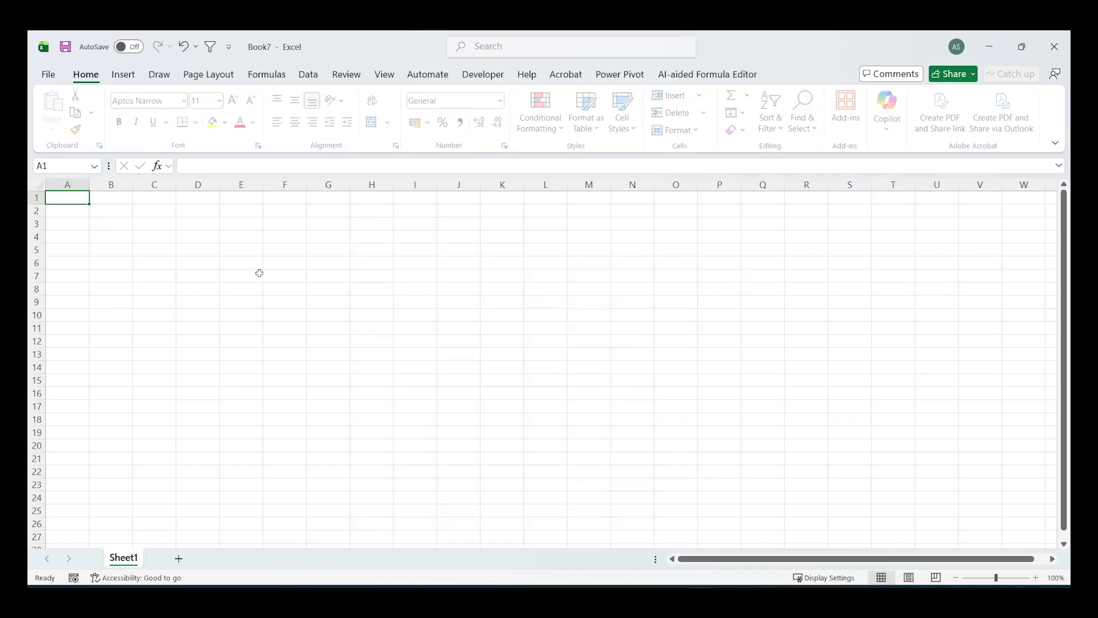
click(252, 272)
text(=file)
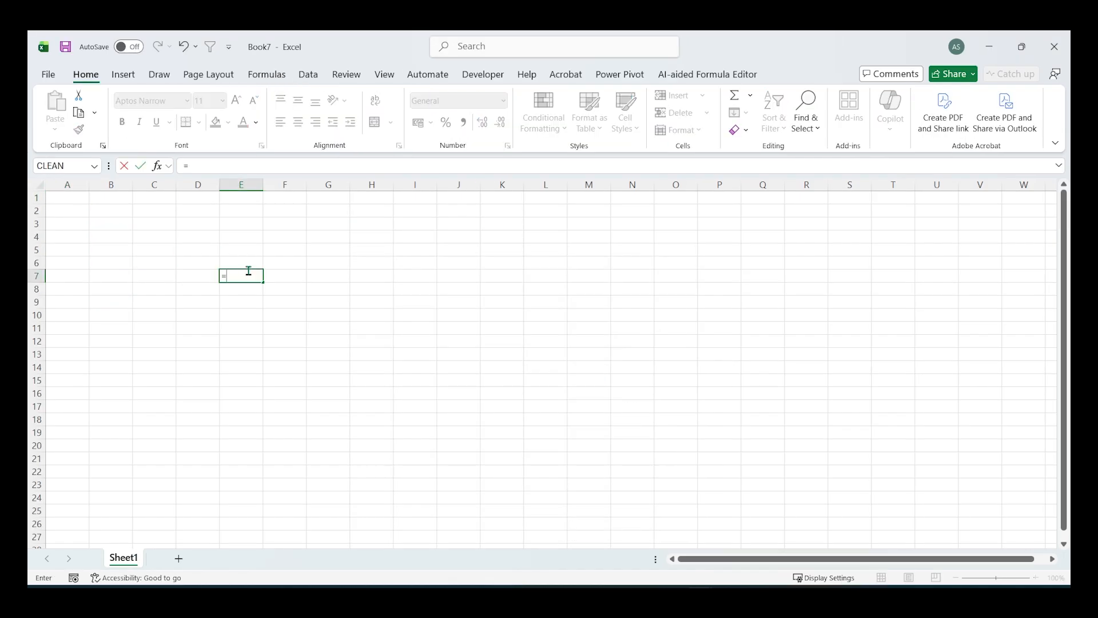
key(BackSpace)
key(BackSpace)
key(BackSpace)
key(BackSpace)
key(BackSpace)
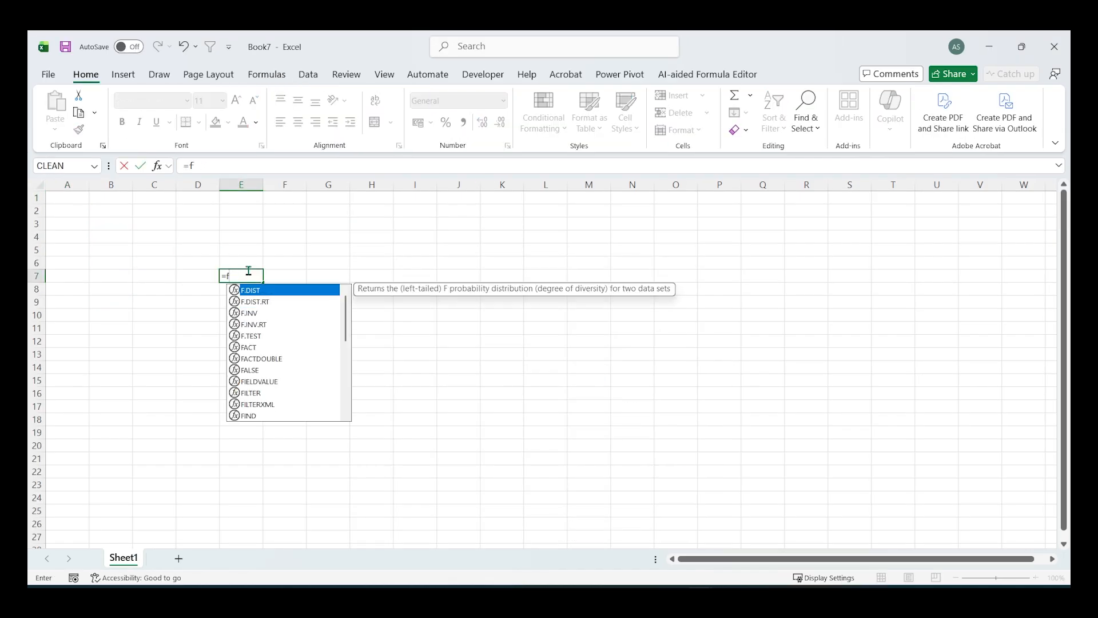
key(Right)
- Copy the filterfile formula from B9 of Book6's Sheet2 and paste it into D5 of the new workbook
key(alt+Tab)
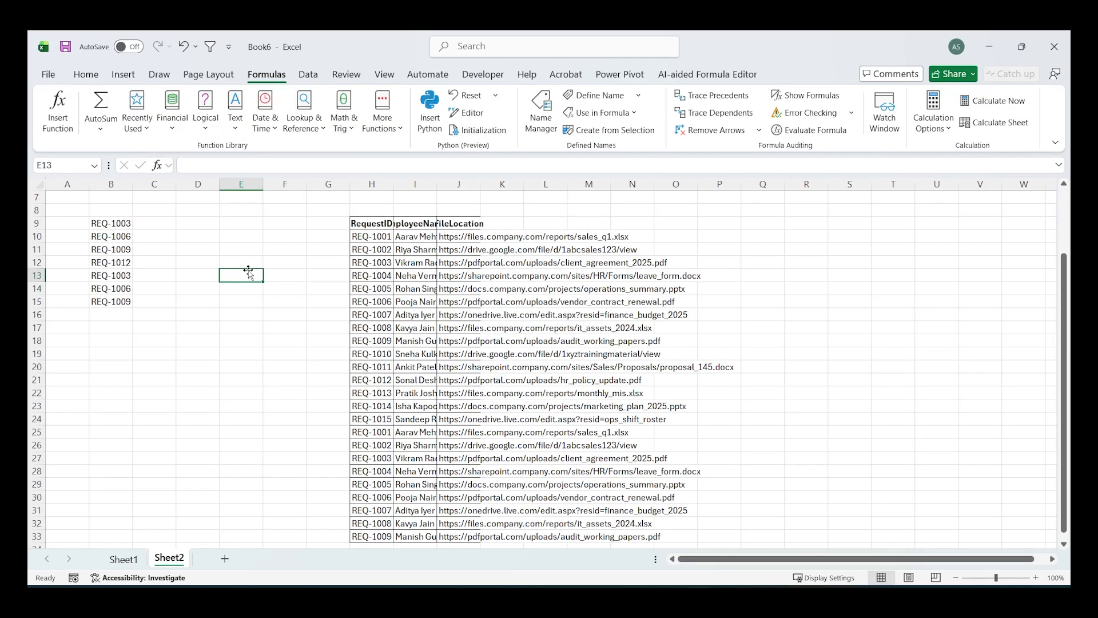
click(111, 224)
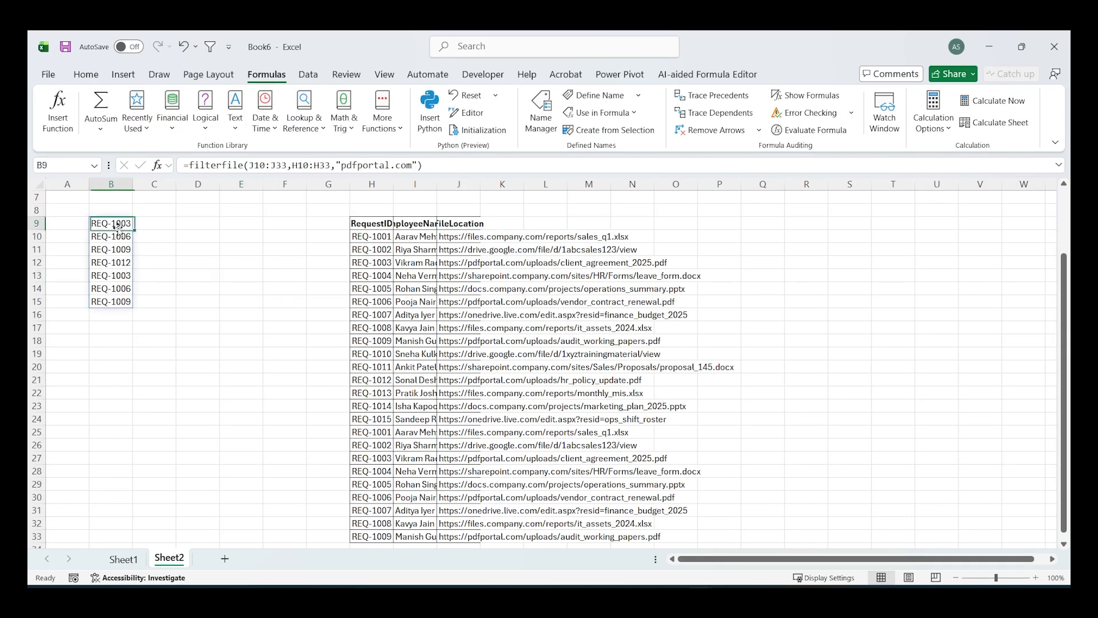
key(ctrl+c)
key(alt+Tab)
click(201, 249)
key(ctrl+v)
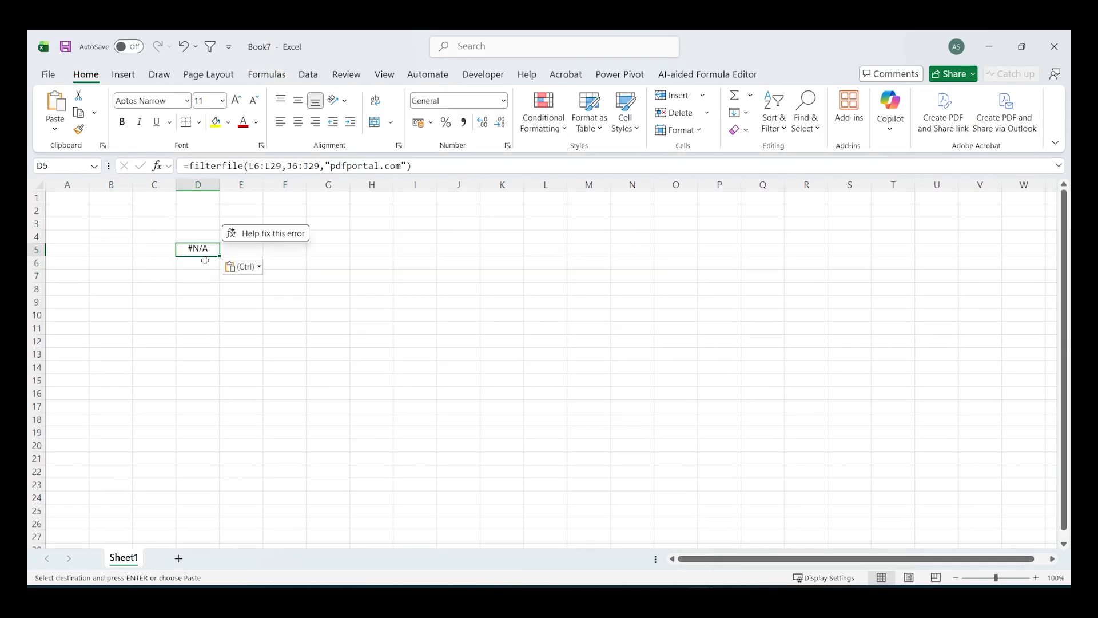
click(208, 303)
text(=fil)
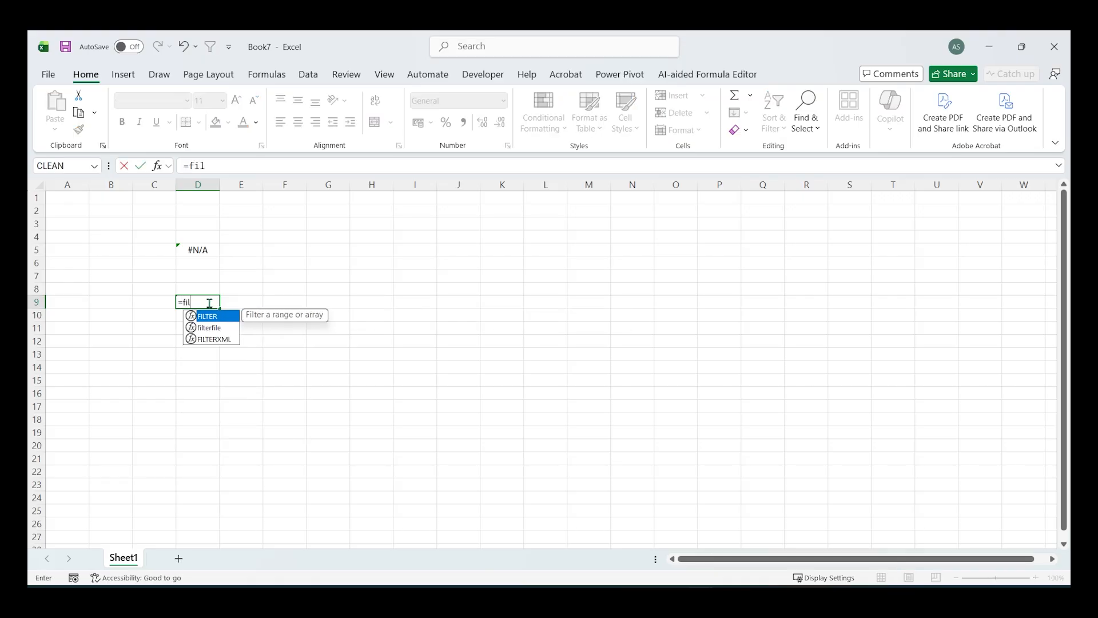
key(Down)
key(Tab)
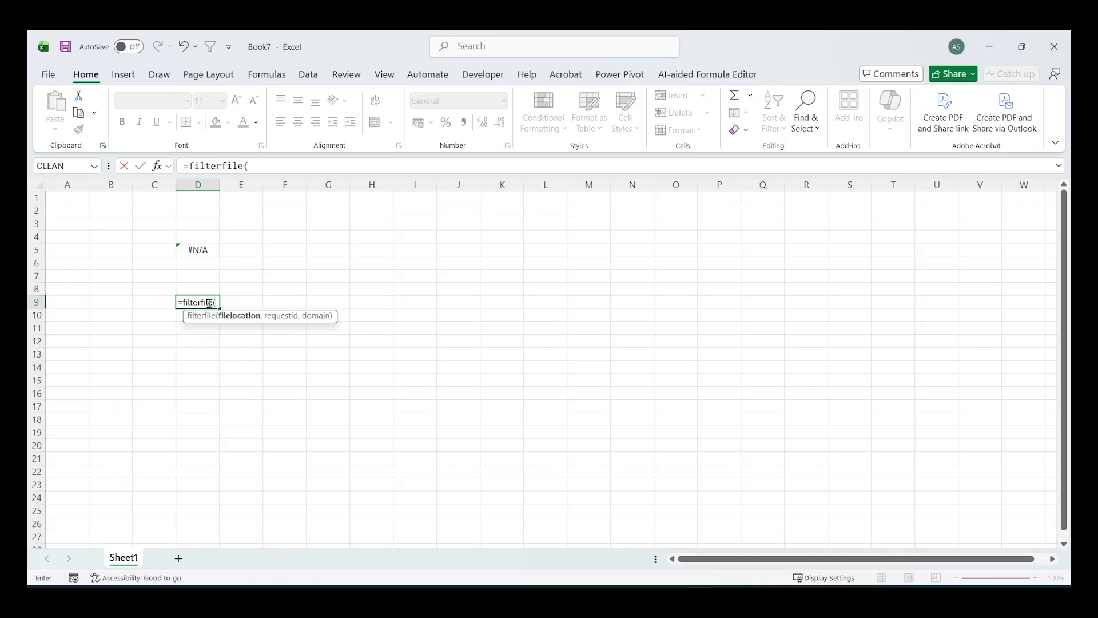
key(Escape)
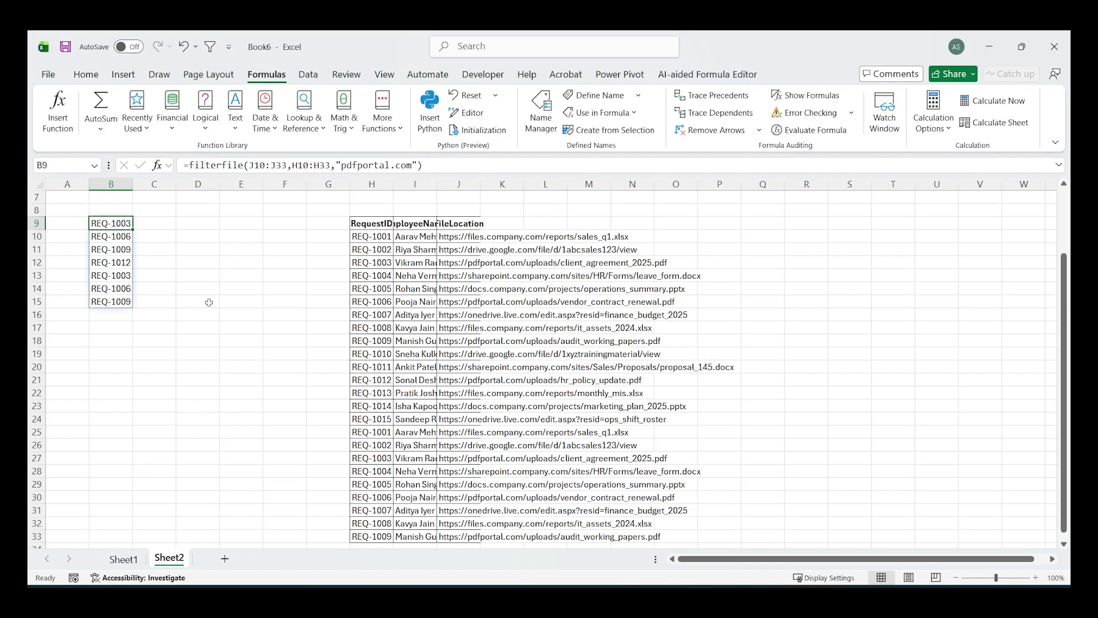
- Copy the whole request table H9:J33 from Book6's Sheet2 and paste it into the new workbook starting at I4
click(378, 227)
key(ctrl+a)
key(ctrl+c)
key(alt+Tab)
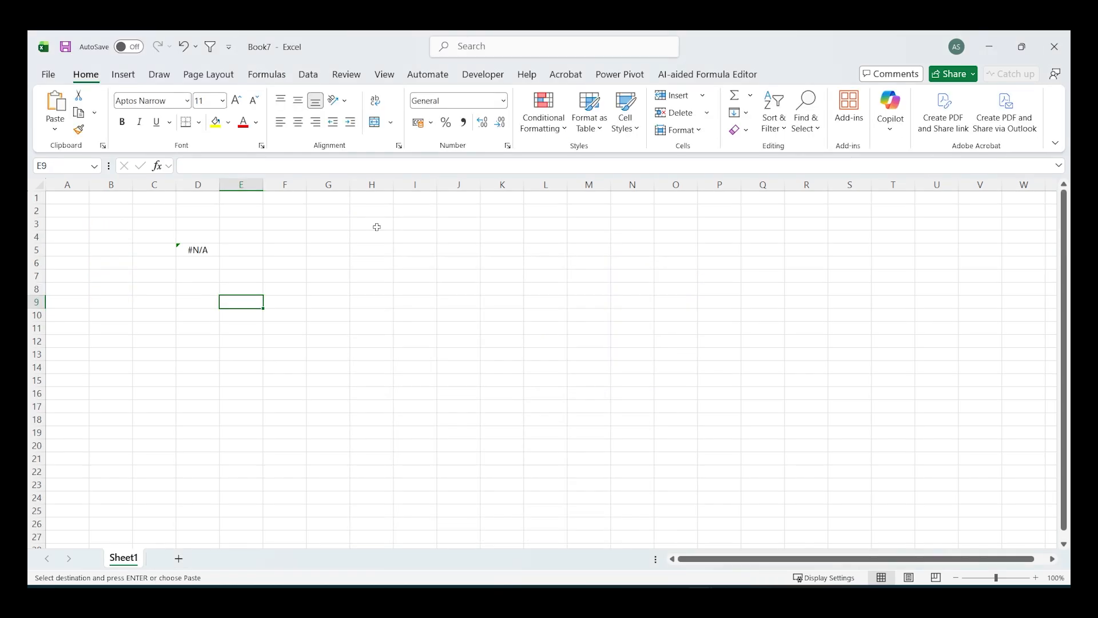
click(403, 237)
key(ctrl+v)
- Enter =filterfile(K5:K28,I5:I28,"drive.google.com") in E11 of the new workbook and select the returned request IDs
click(257, 332)
text(=filterfile()
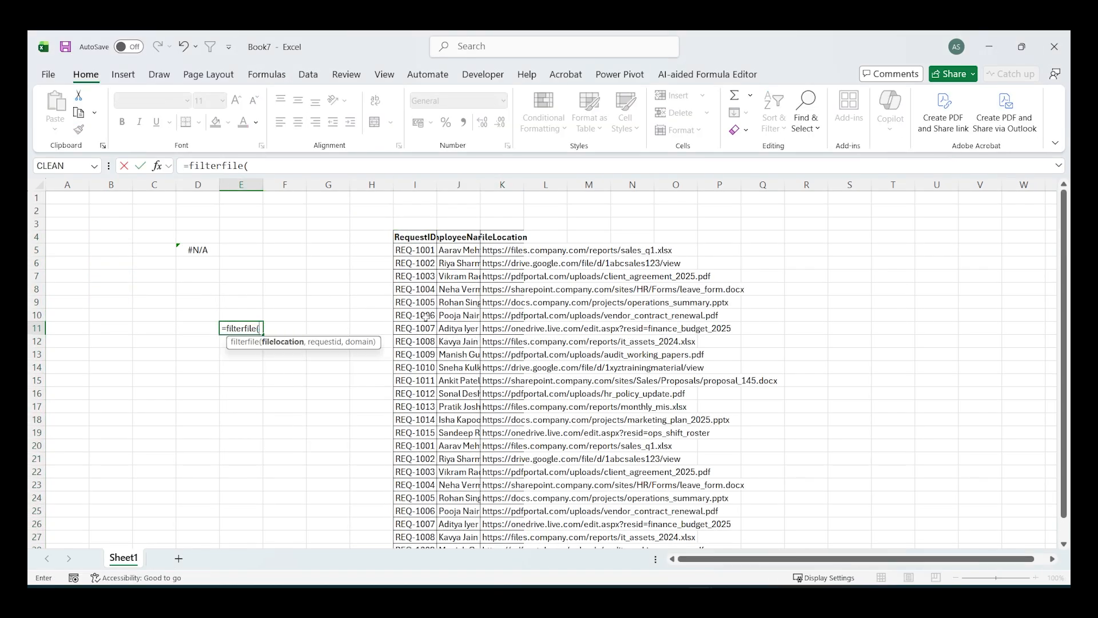
click(507, 248)
key(ctrl+shift+Down)
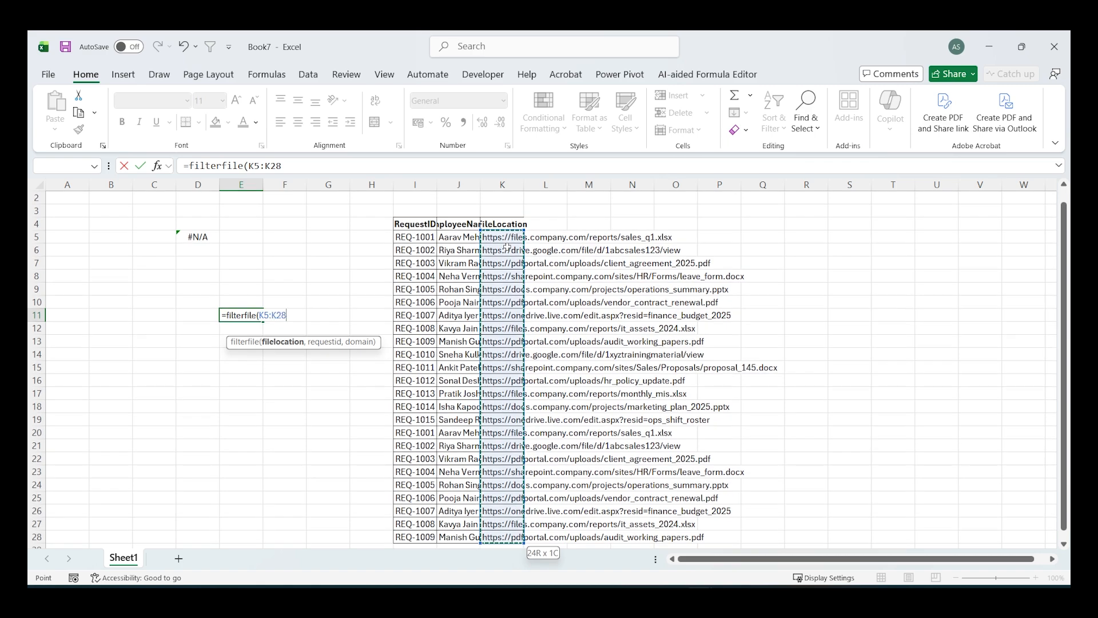
text(,)
click(413, 237)
key(ctrl+shift+Down)
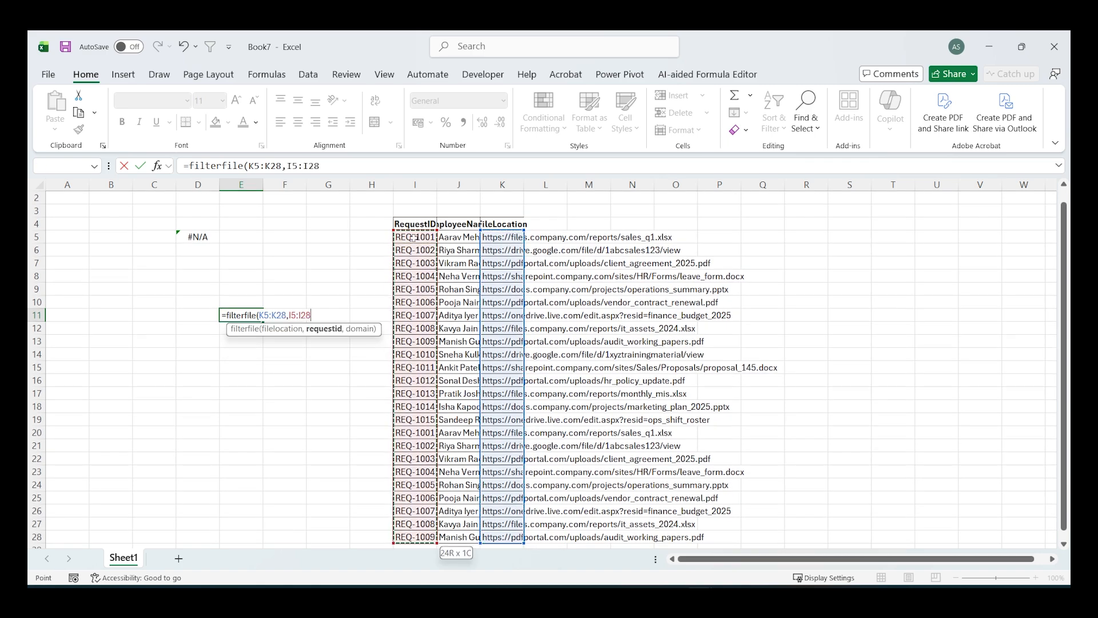
text(,)
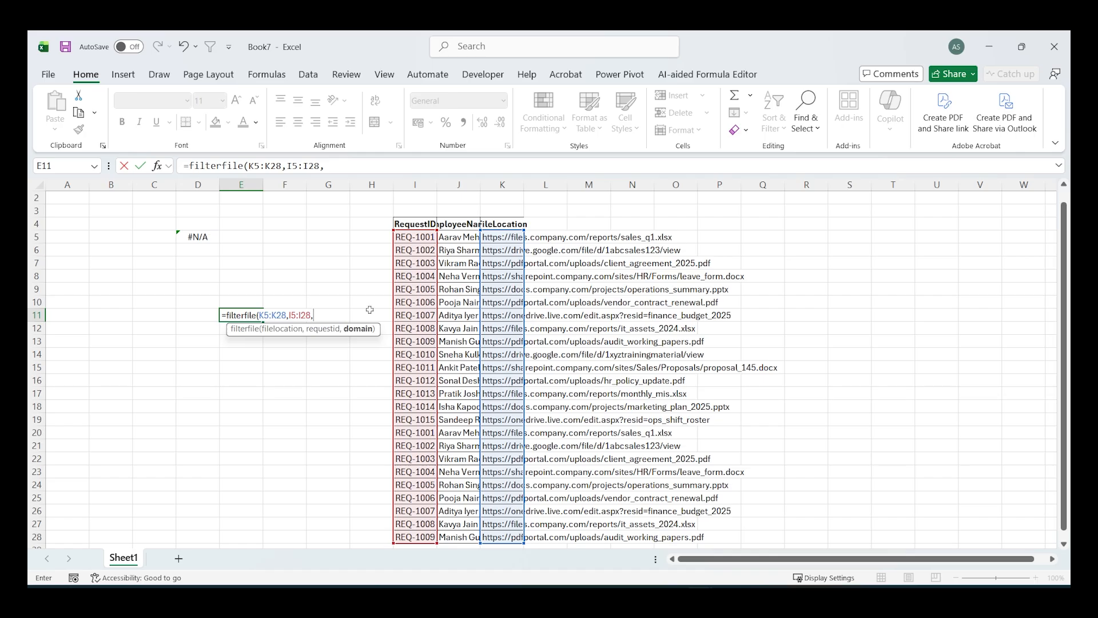
key(ctrl+v)
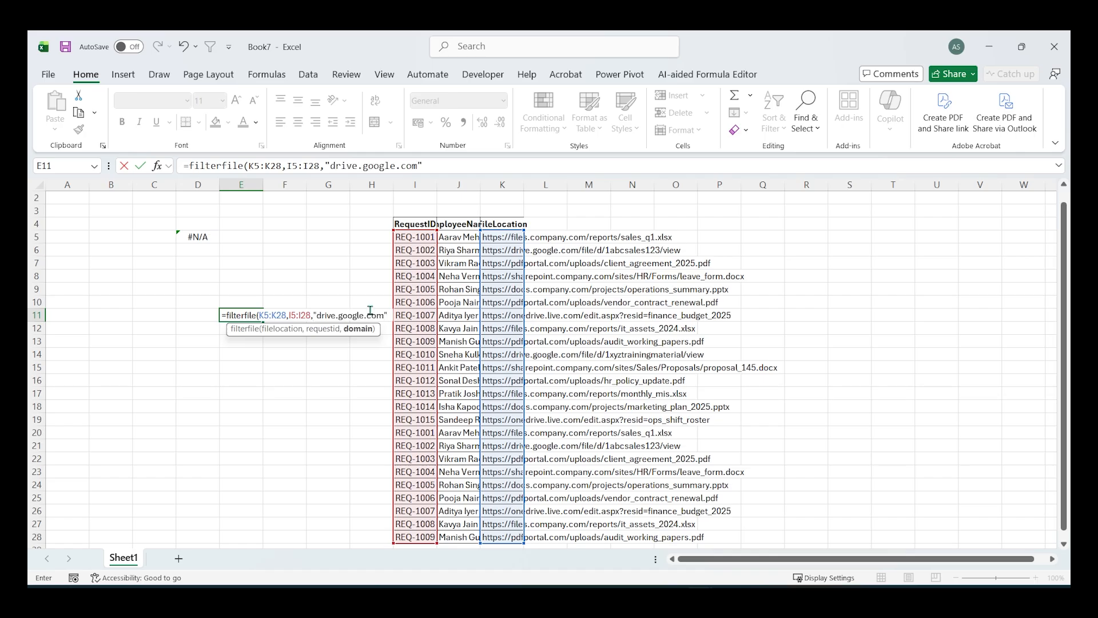
key(Return)
key(Up)
key(ctrl+shift+Down)
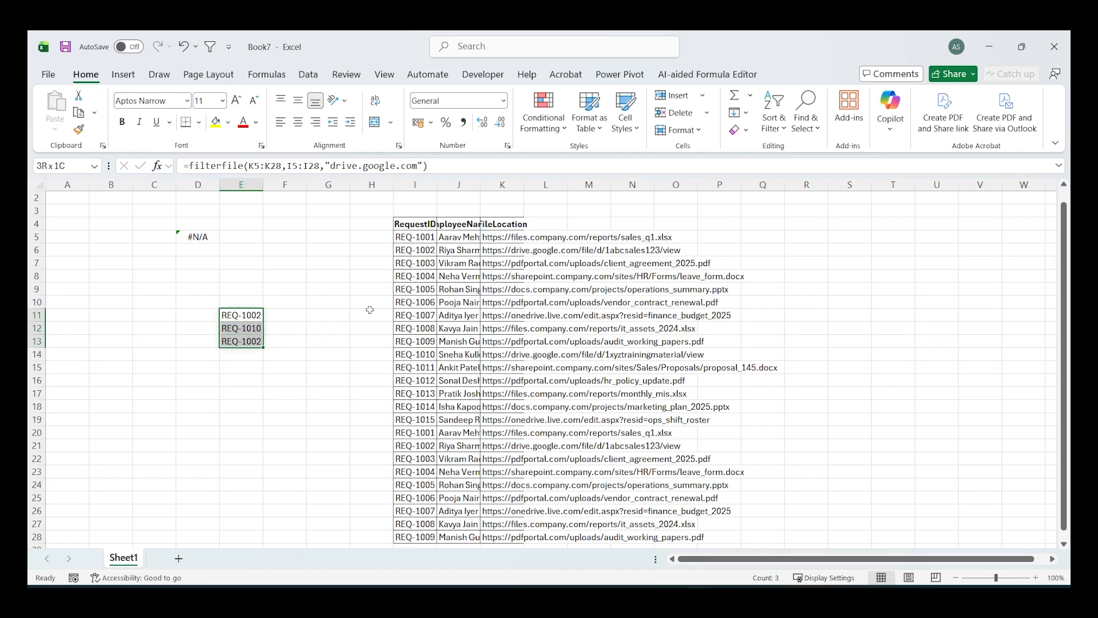
key(alt+Tab)
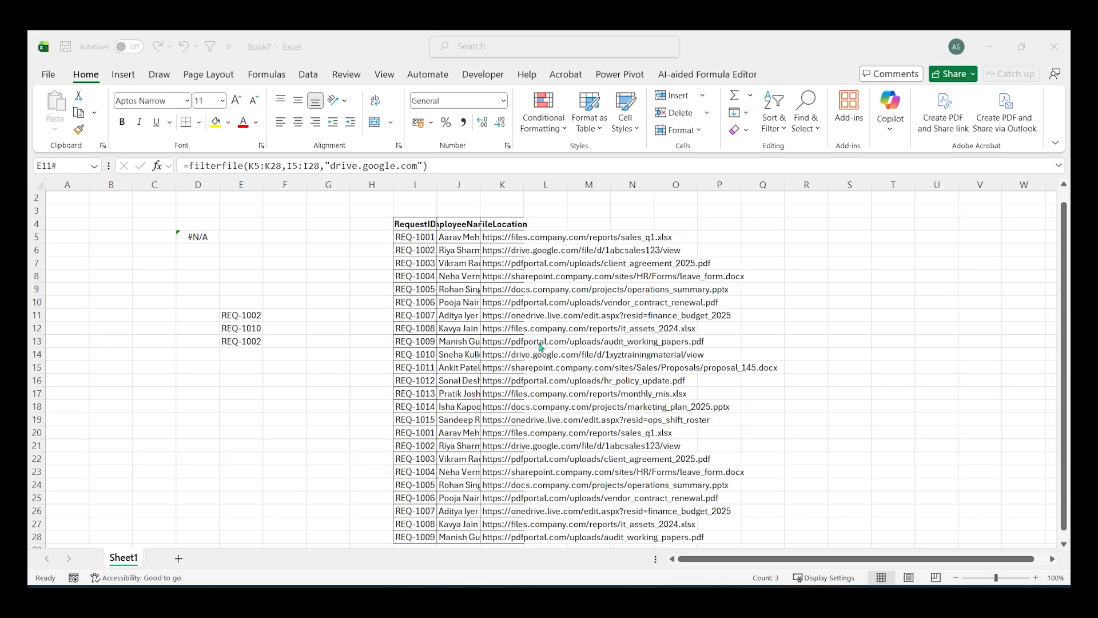